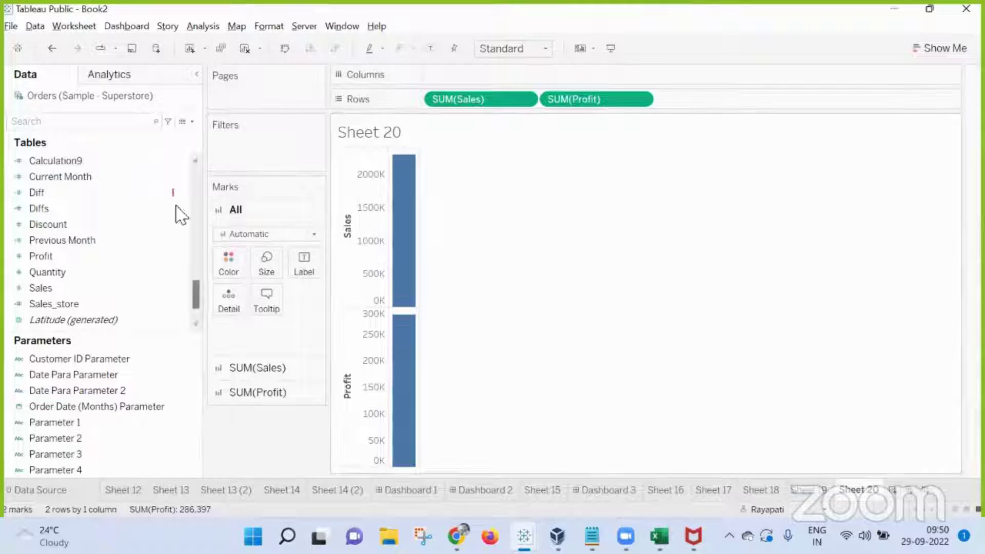
Create a new parameter with data type Integer.
click(192, 121)
click(136, 156)
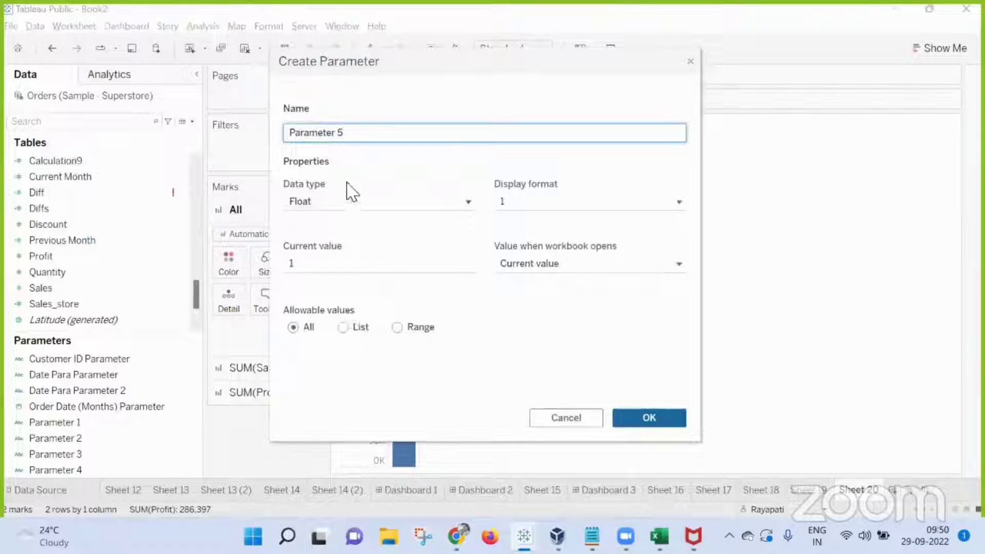
click(340, 205)
click(331, 253)
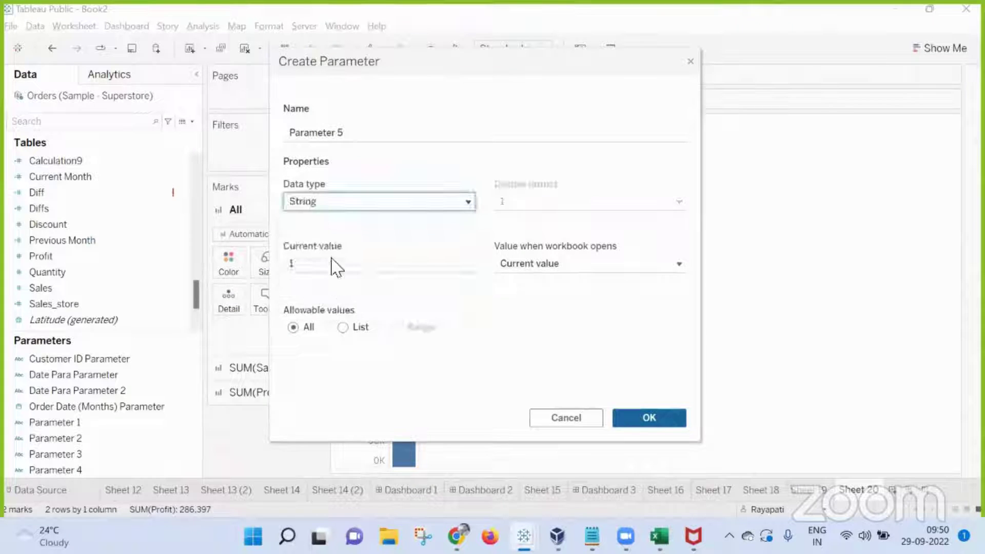
click(325, 202)
click(323, 236)
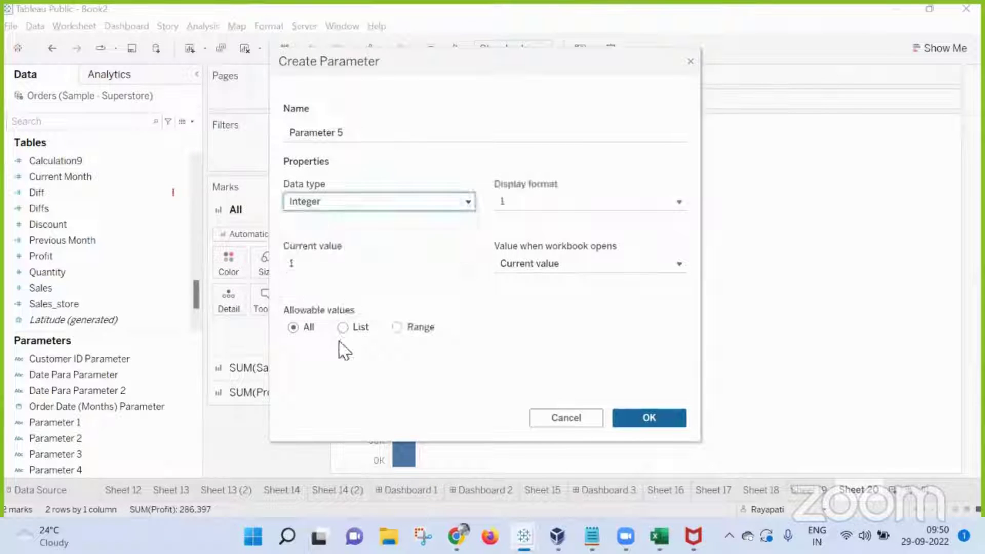
Limit Parameter 5 to a list of 2021 and 2022 and confirm it.
click(342, 328)
click(327, 379)
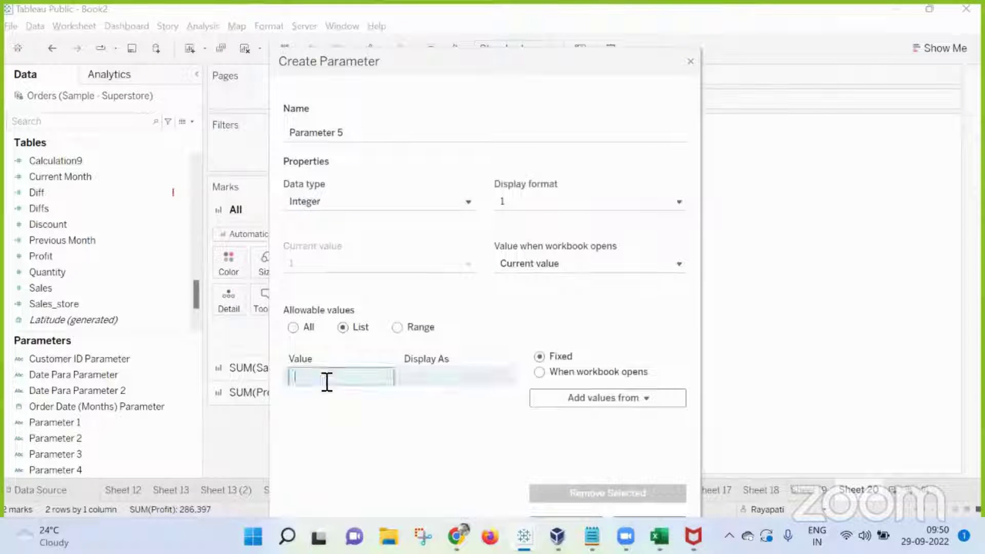
text(2,021)
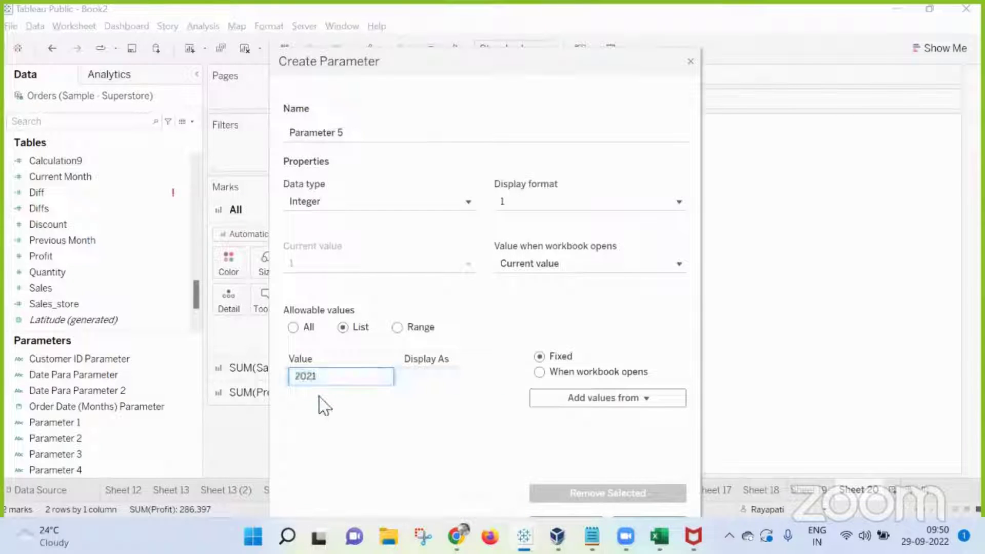
click(320, 405)
click(319, 405)
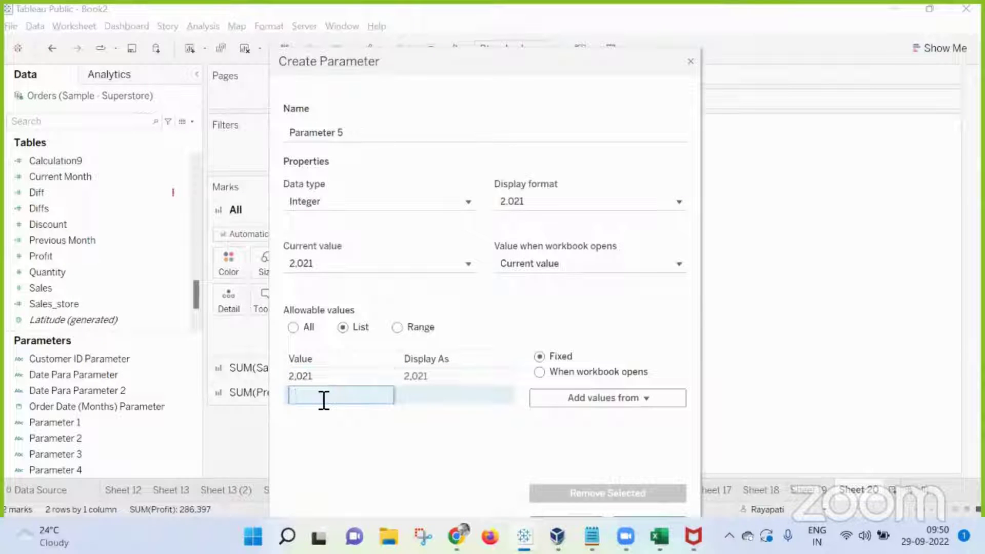
text(2022)
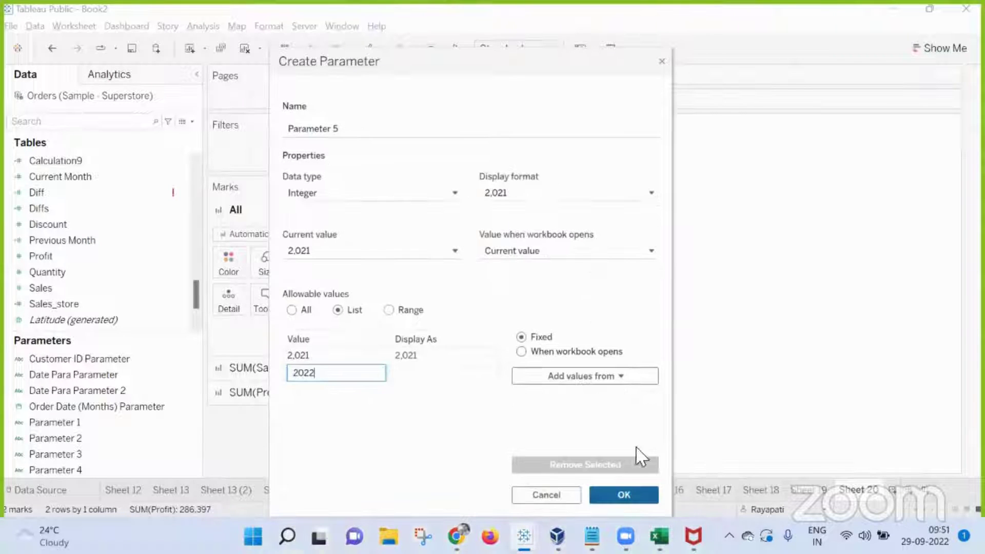
click(621, 495)
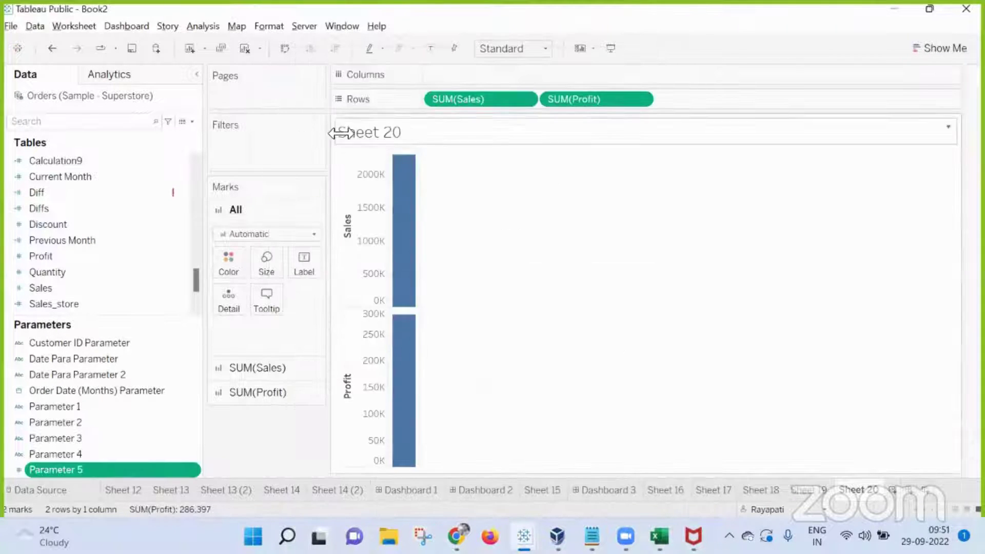
Start a calculated field reading If [Parameter 5] = 2022 Then YEAR([Order Date]).
click(206, 26)
click(263, 316)
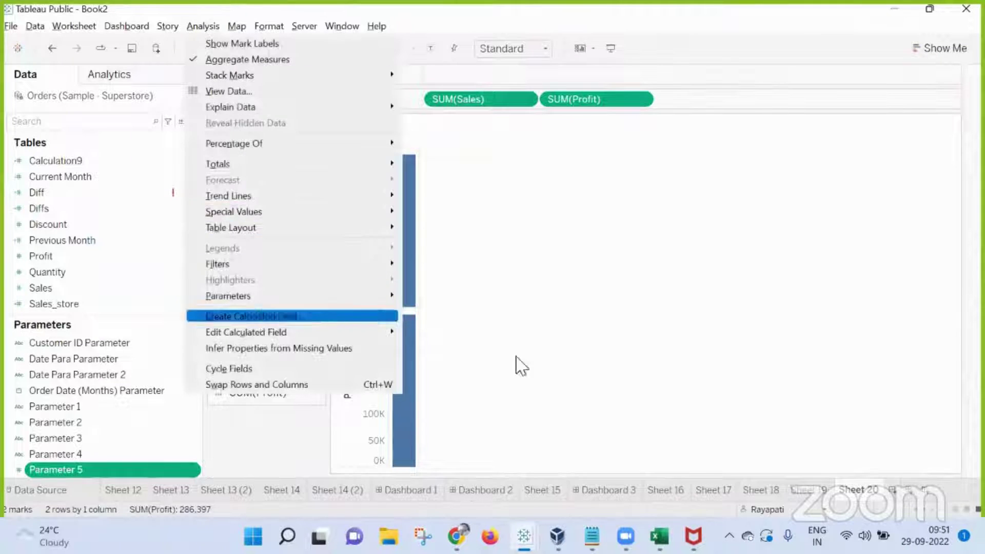
text(If )
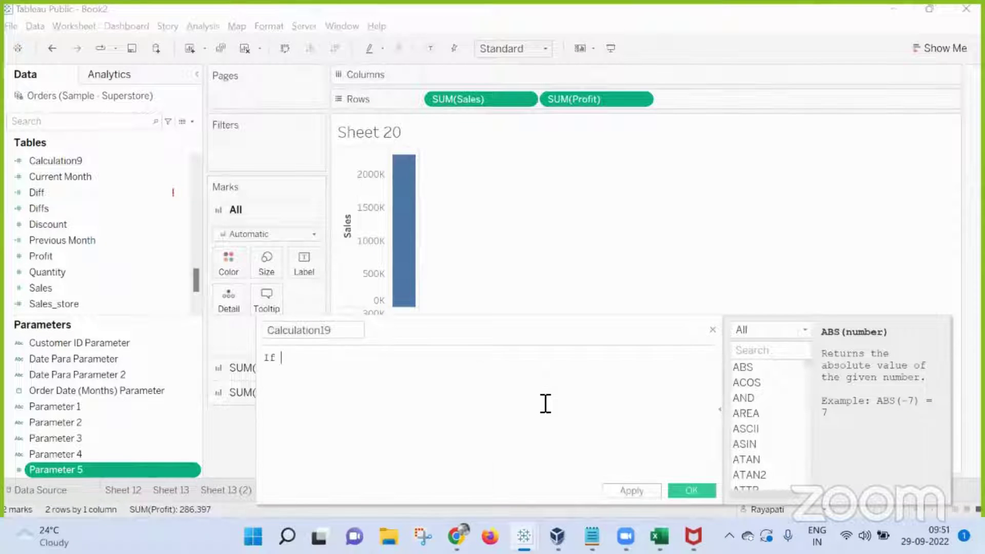
text(Para)
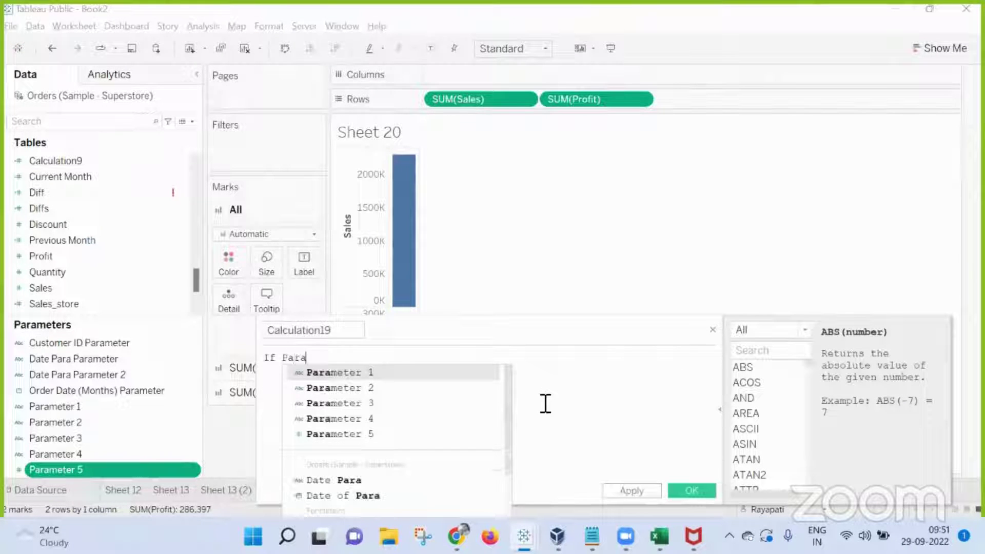
key(Down)
key(Down)
key(Down)
key(Down)
key(Return)
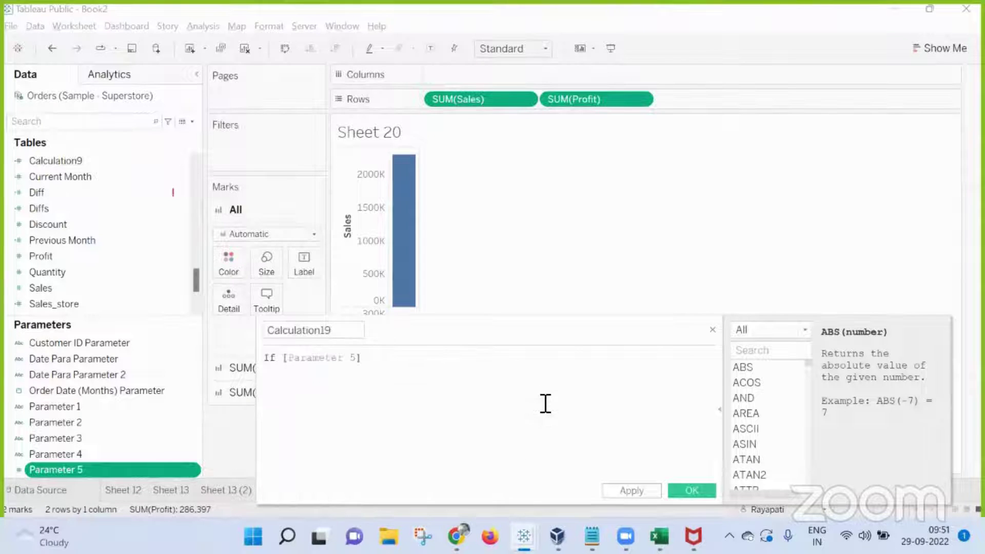
text( = )
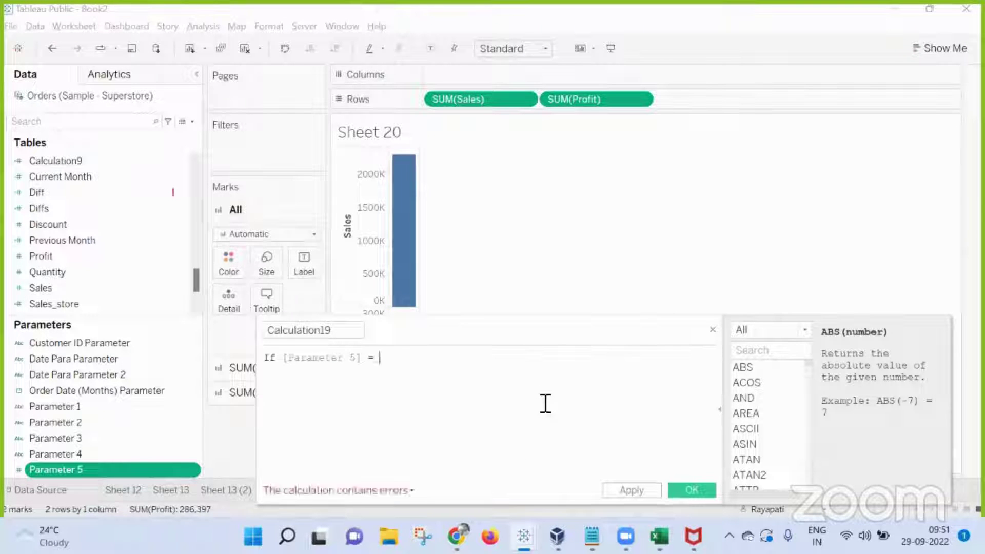
text(2022 Th)
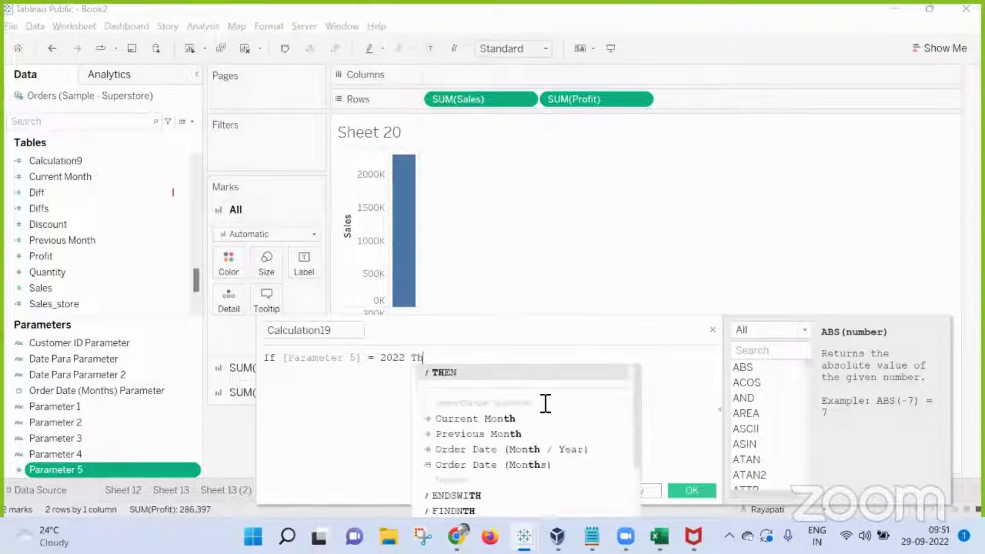
text(en )
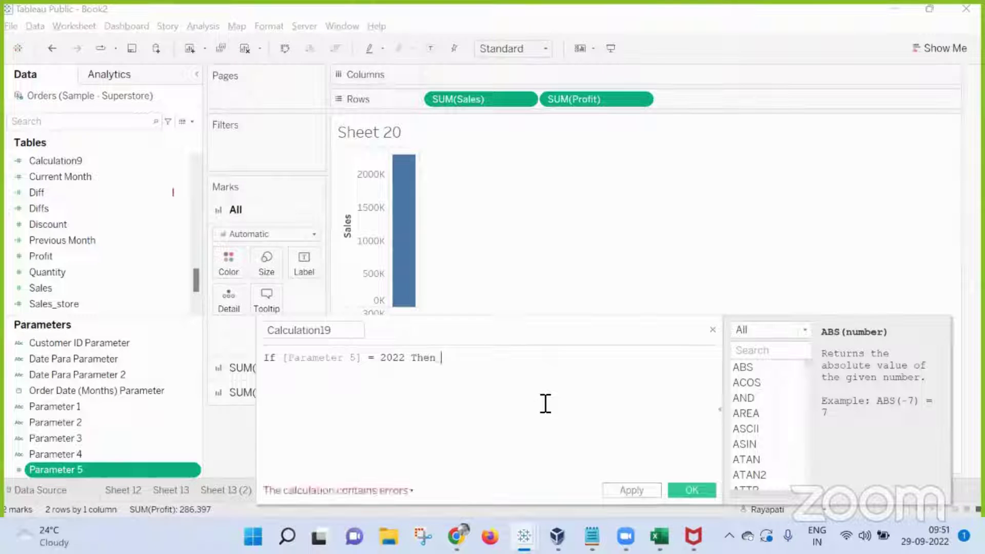
text(Year)
key(Return)
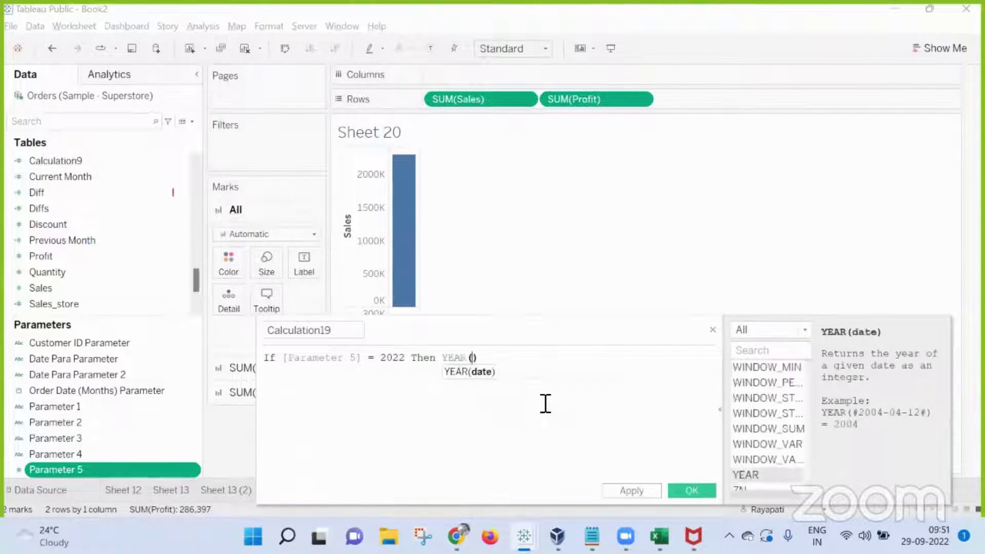
text(Ord)
key(Return)
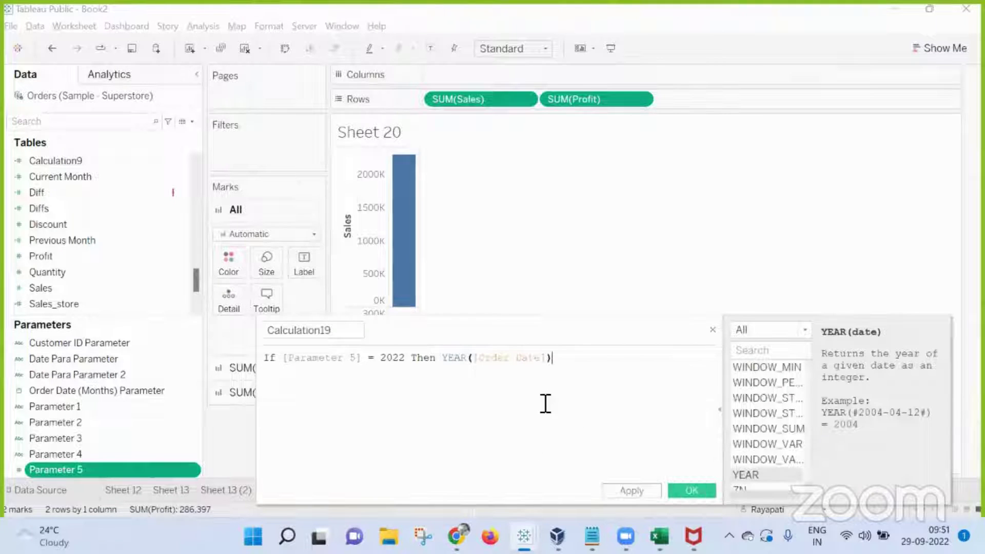
Complete it with = 2022 or YEAR([Order Date]) = 2022, closing with End.
text( =)
text( 2022)
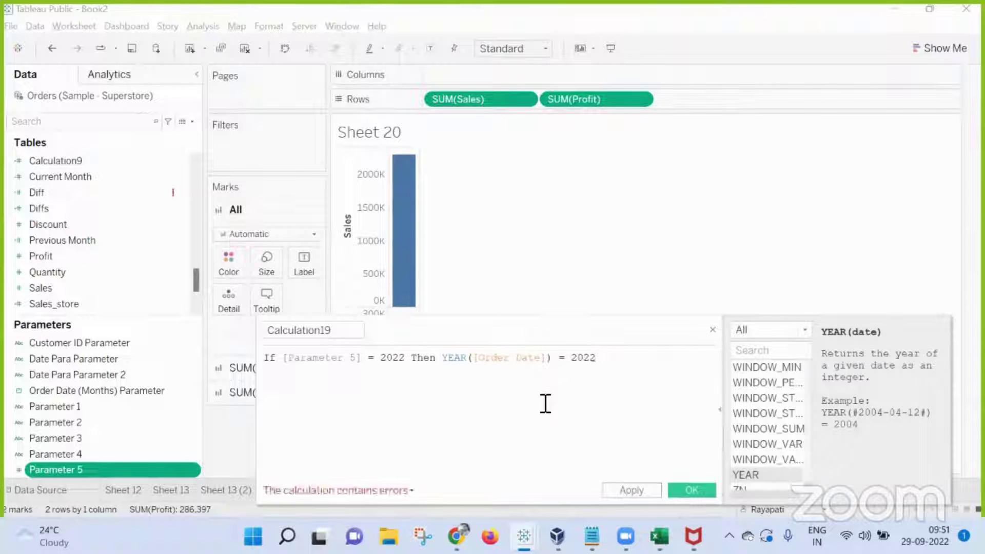
text( o)
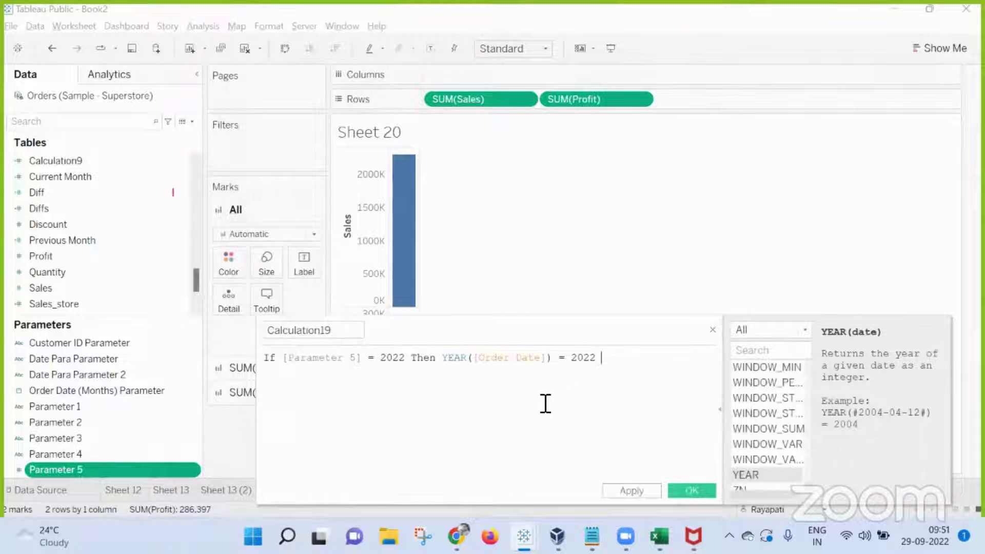
text(r ye)
key(Return)
text(or YEAR([Order Date)
key(Return)
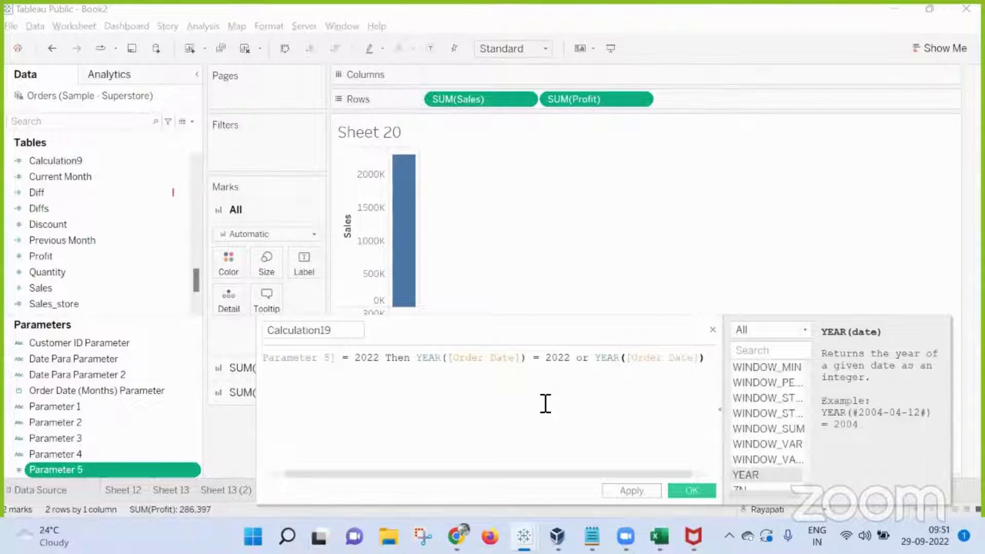
key(Right)
text(= )
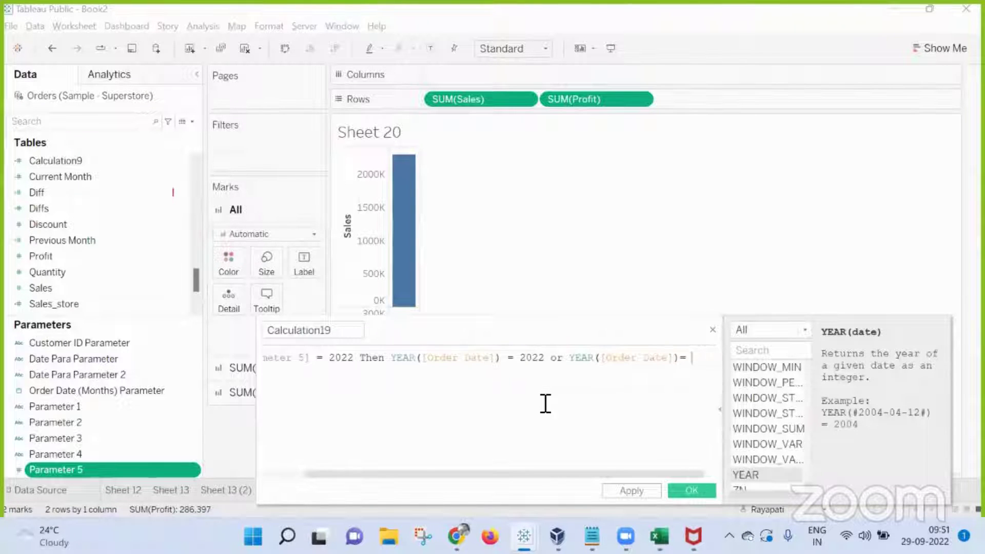
text(2022)
key(Home)
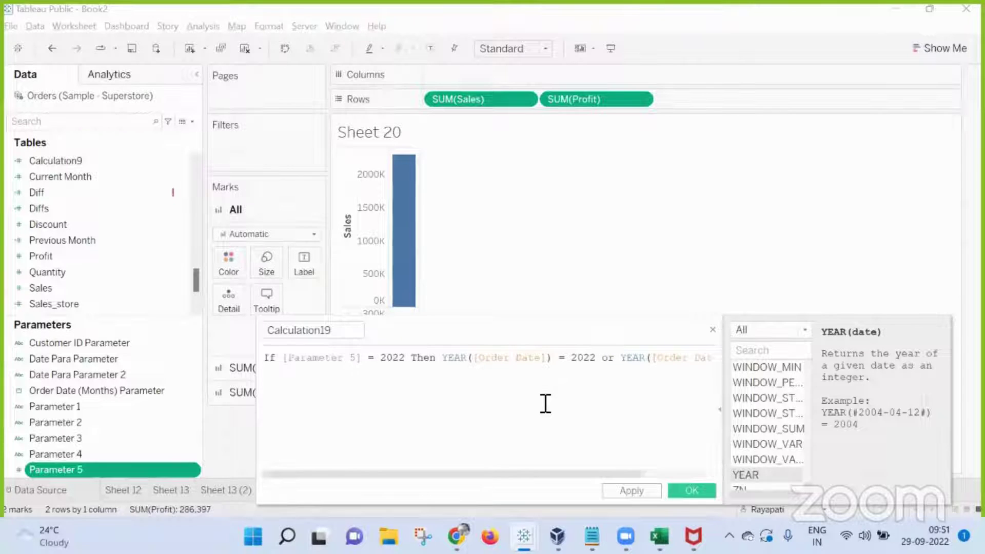
key(Return)
text(End)
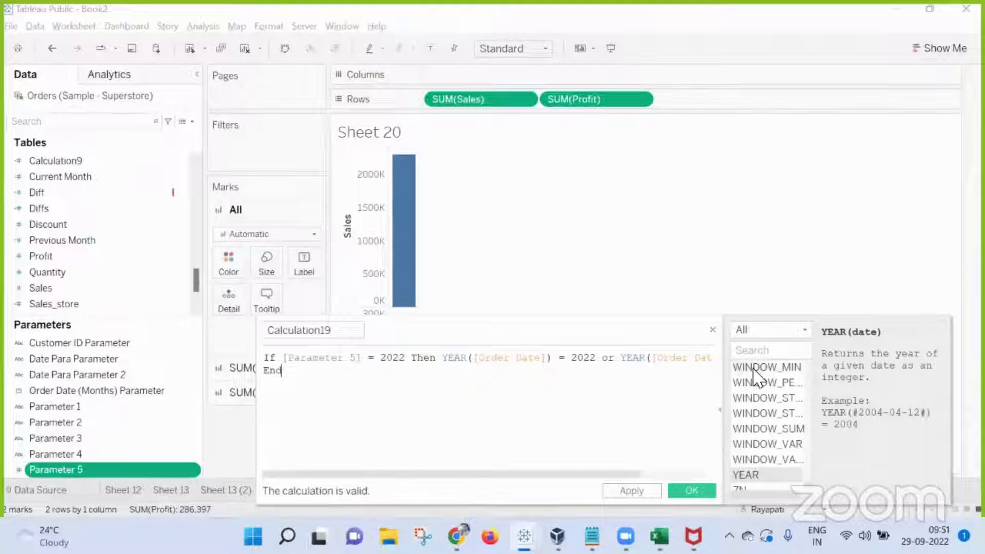
Save Calculation19, add a new worksheet, and cancel the Null-only Calculation19 filter.
click(697, 483)
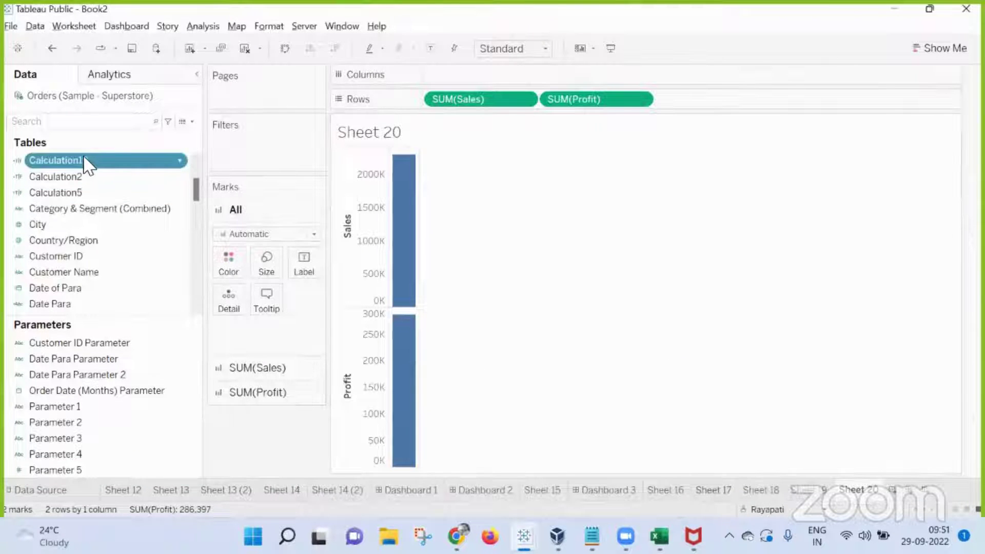
click(893, 490)
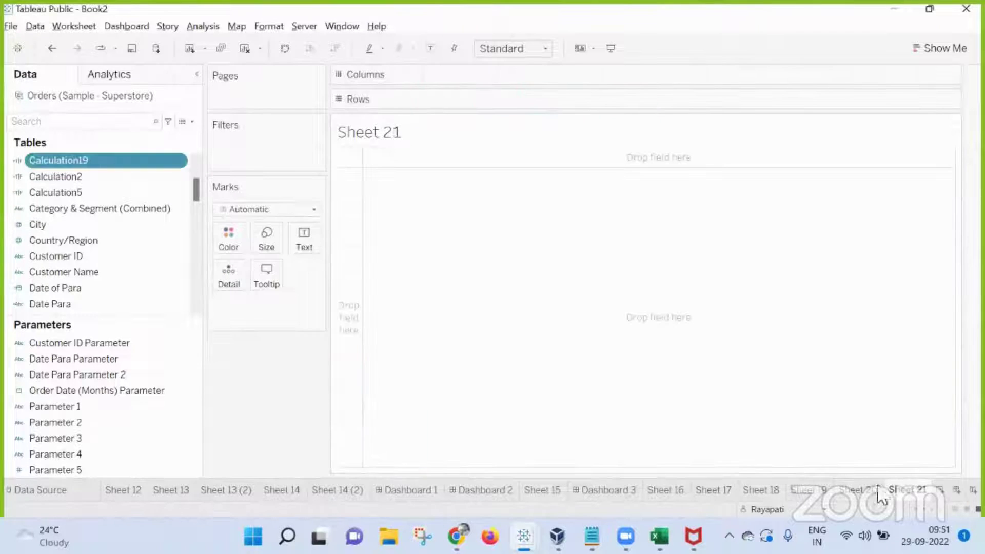
scroll(92, 241, up, 2)
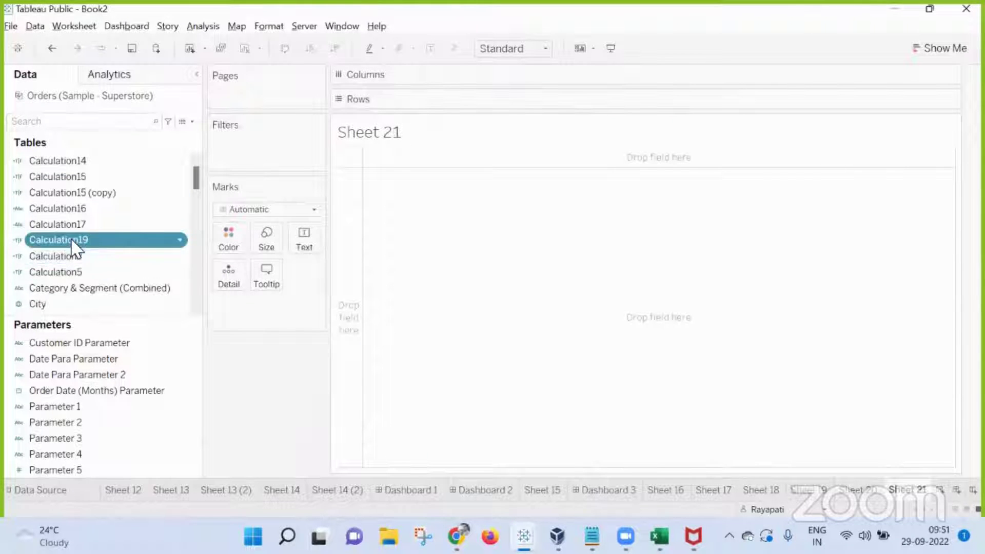
drag(72, 247, 259, 146)
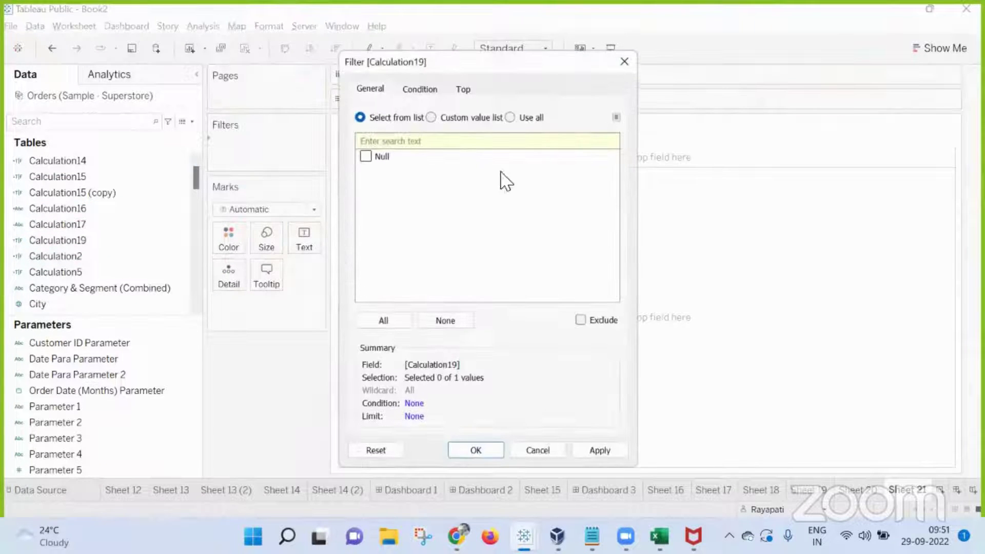
click(624, 62)
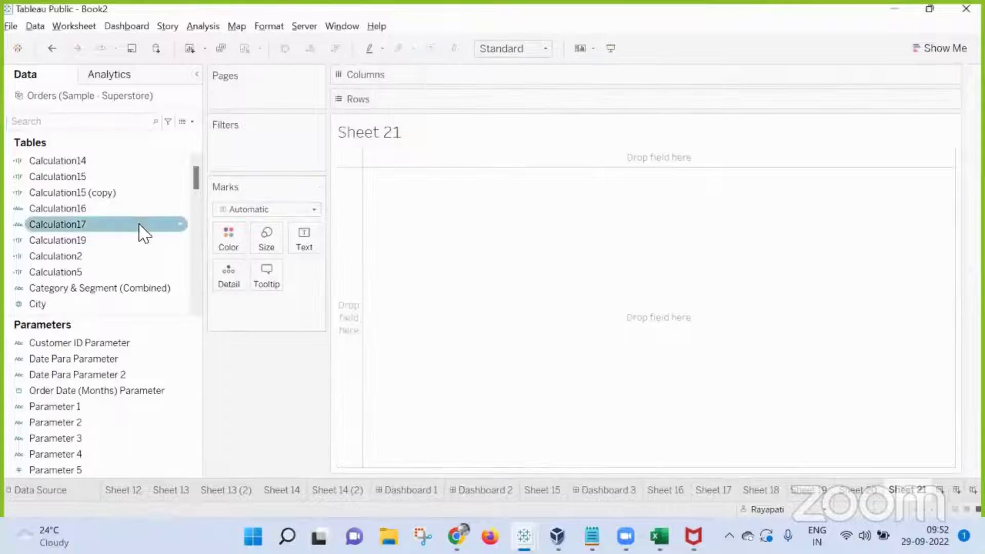
Put YEAR(Order Date) on Rows and show the Parameter 5 control set to 2,022.
scroll(144, 233, down, 3)
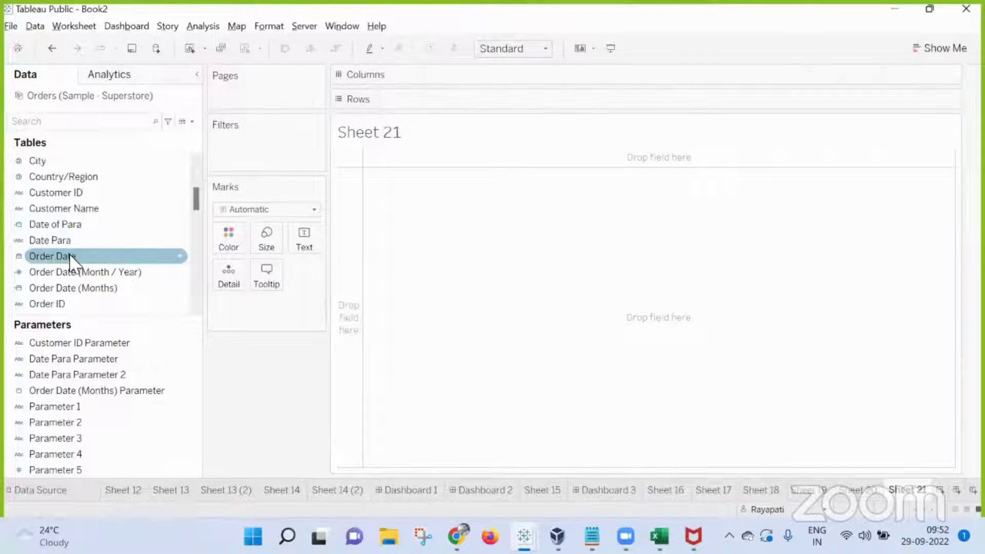
drag(71, 257, 536, 105)
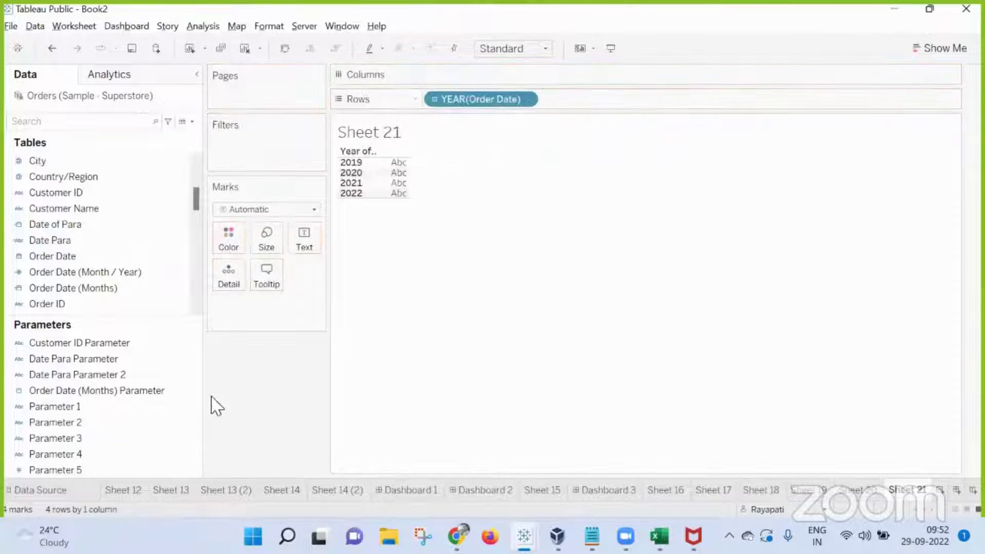
right_click(104, 467)
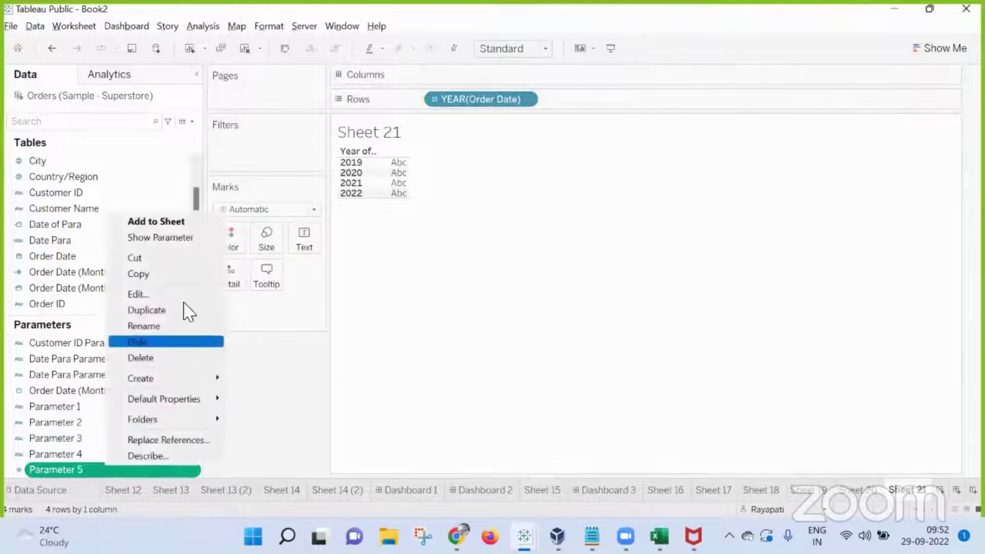
click(192, 237)
click(854, 145)
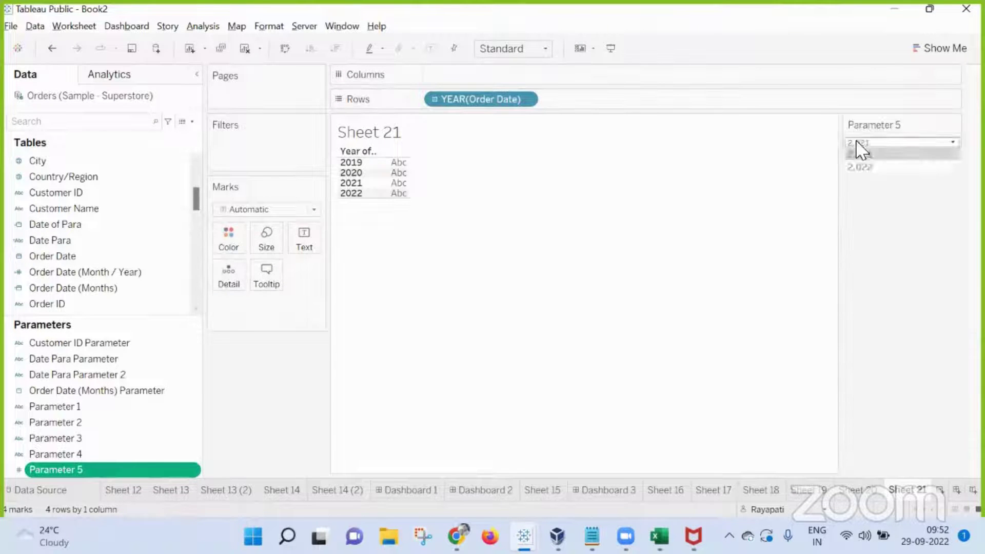
click(869, 170)
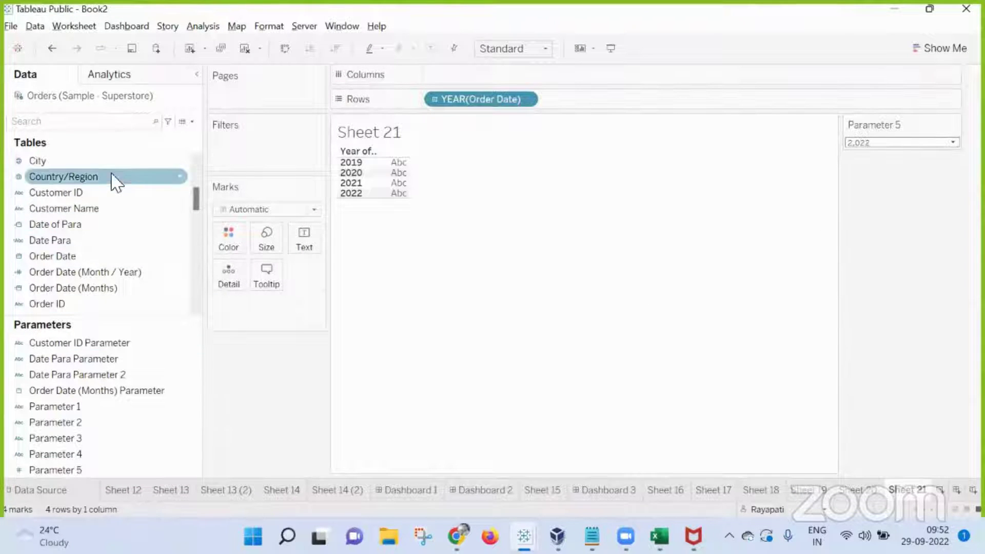
scroll(87, 234, up, 3)
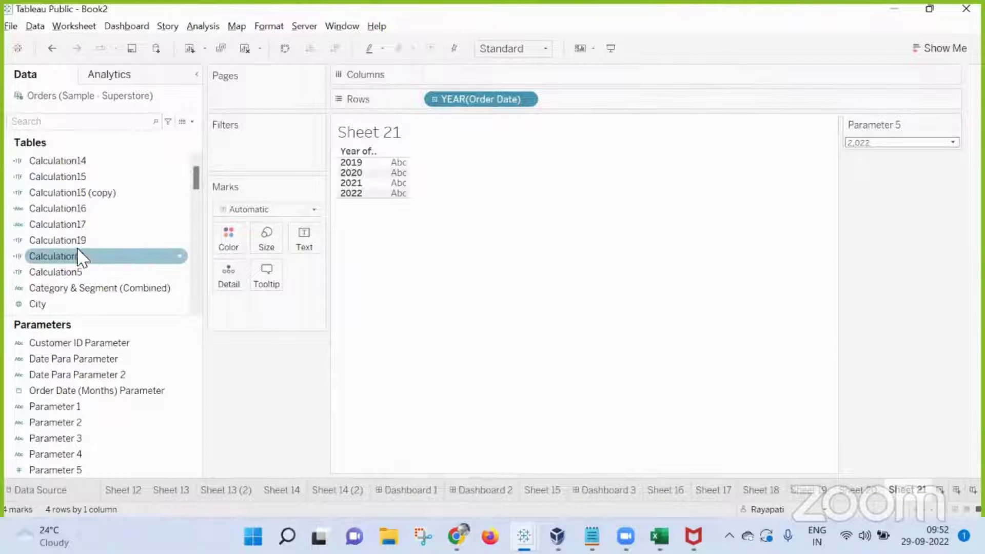
Filter Sheet 21 to Calculation19 = True, leaving only 2021 and 2022.
drag(82, 256, 274, 165)
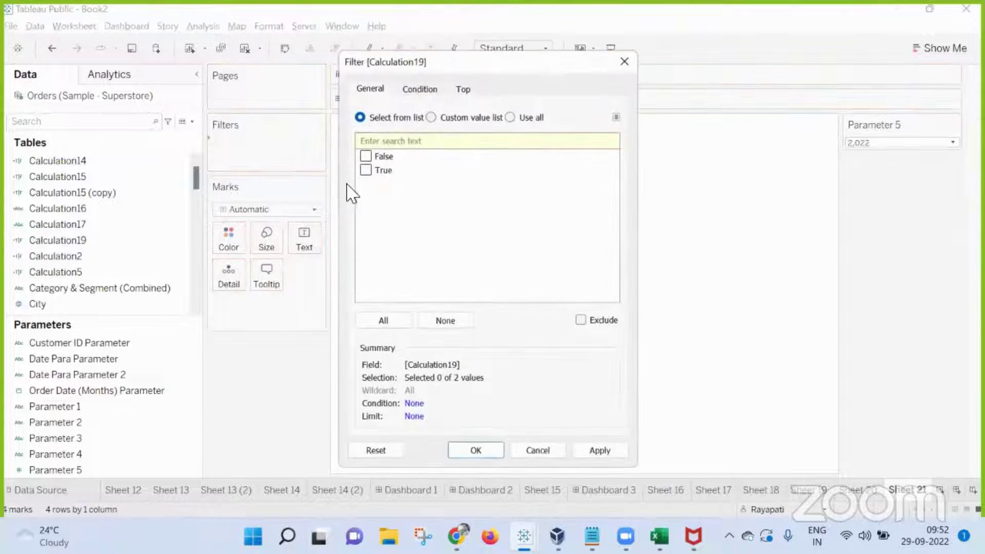
click(365, 170)
click(495, 454)
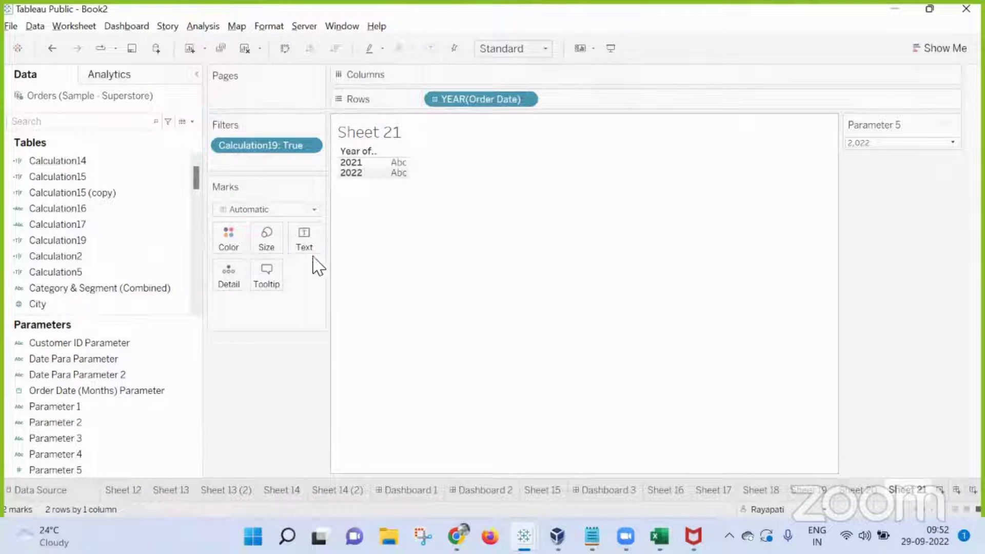
mouse_move(55, 470)
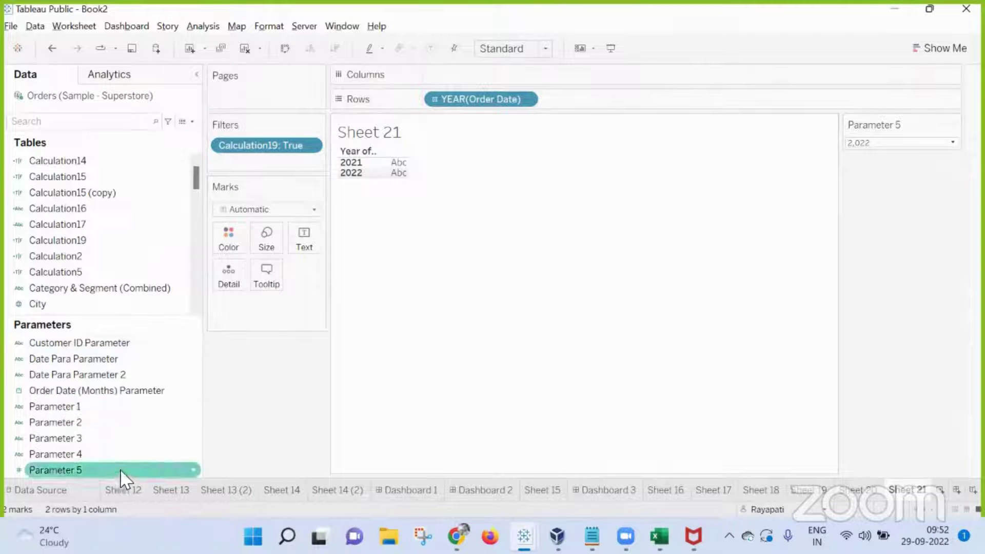
Review Parameter 5's When workbook opens value-list options, then close its settings.
right_click(121, 469)
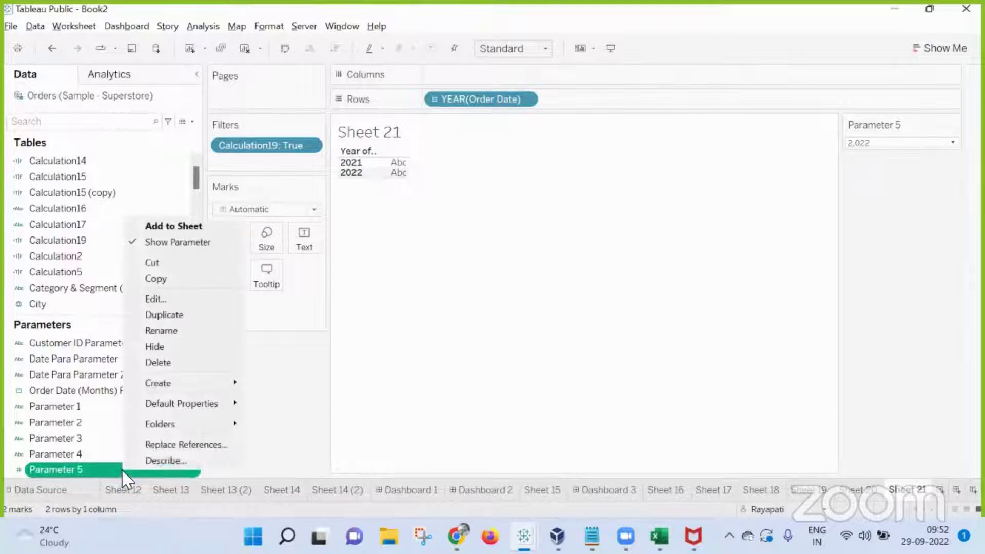
click(173, 298)
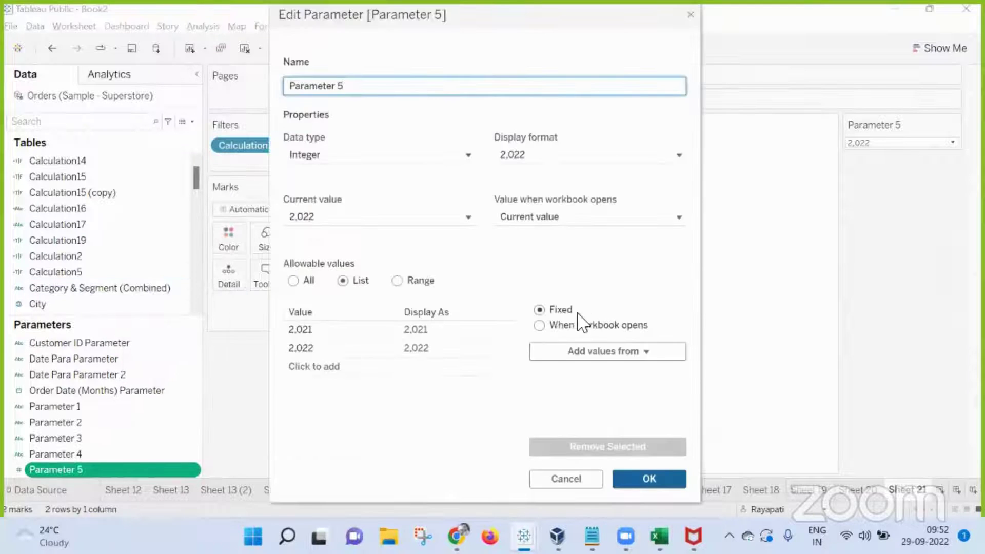
click(539, 325)
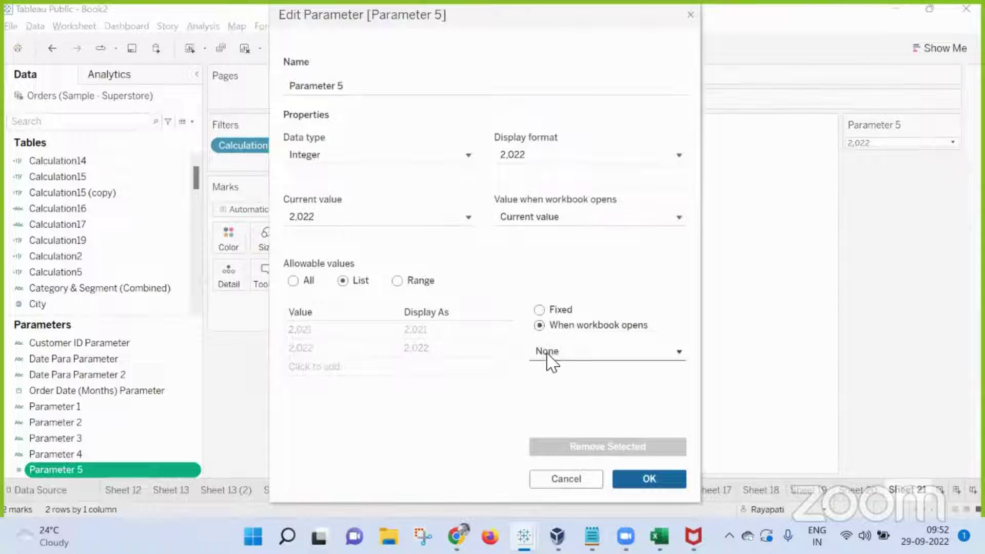
click(547, 352)
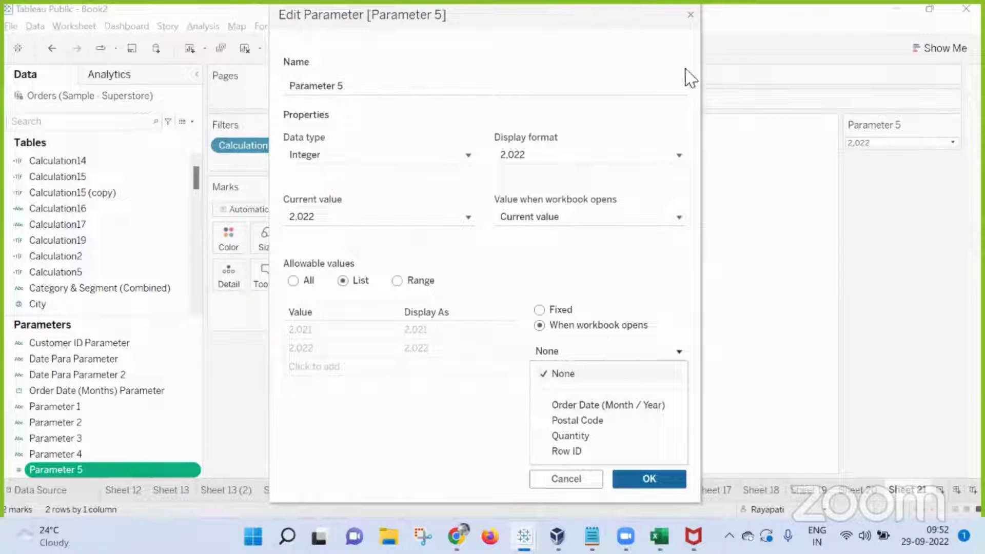
click(691, 14)
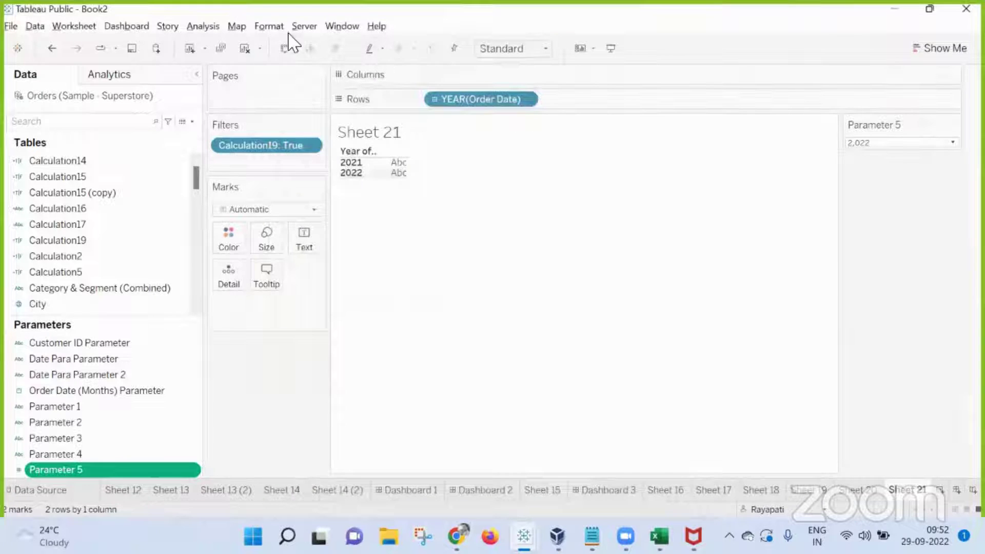
click(204, 26)
Create Calculation20 with the formula YEAR([Order Date]) and save it.
click(274, 315)
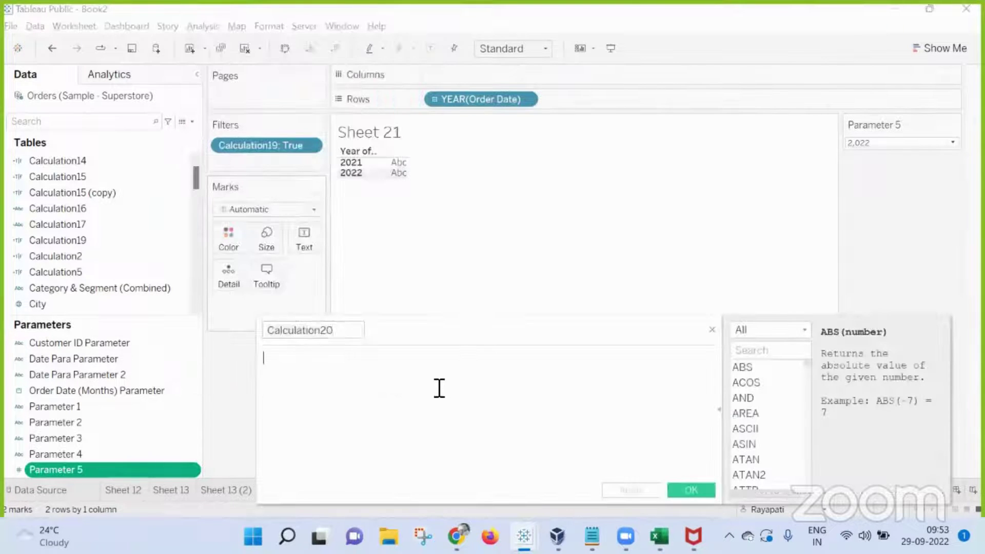
text(Year)
key(BackSpace)
key(BackSpace)
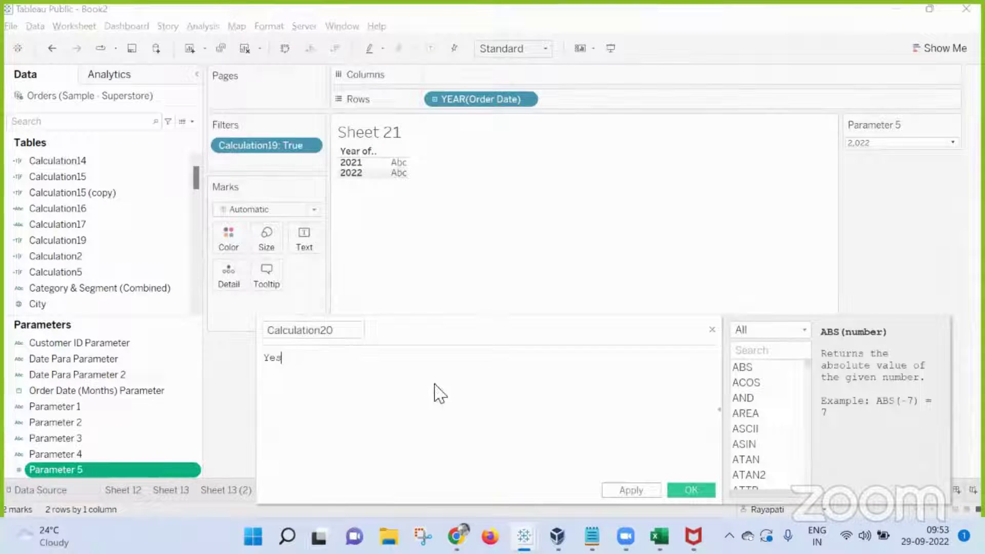
key(Return)
text(Or)
key(Return)
text())
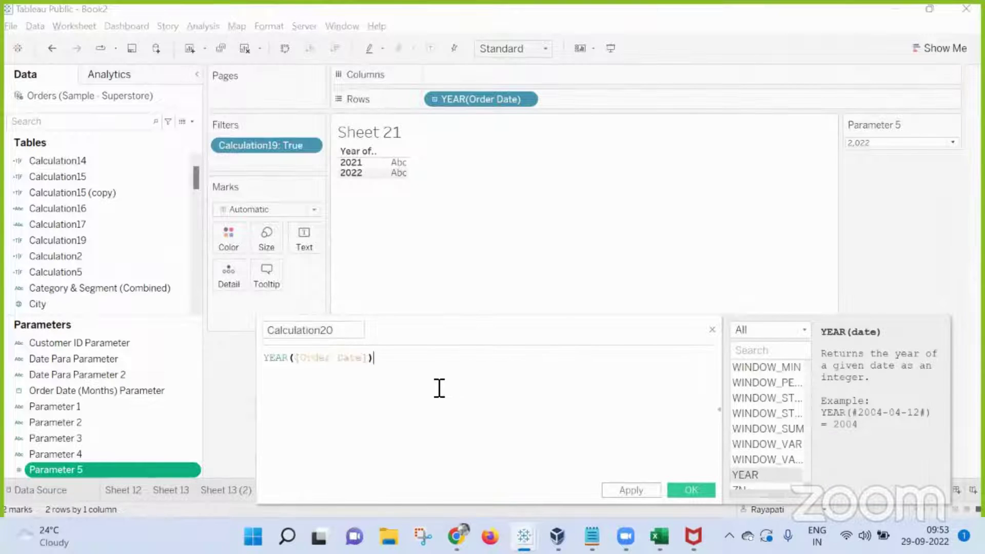
click(682, 490)
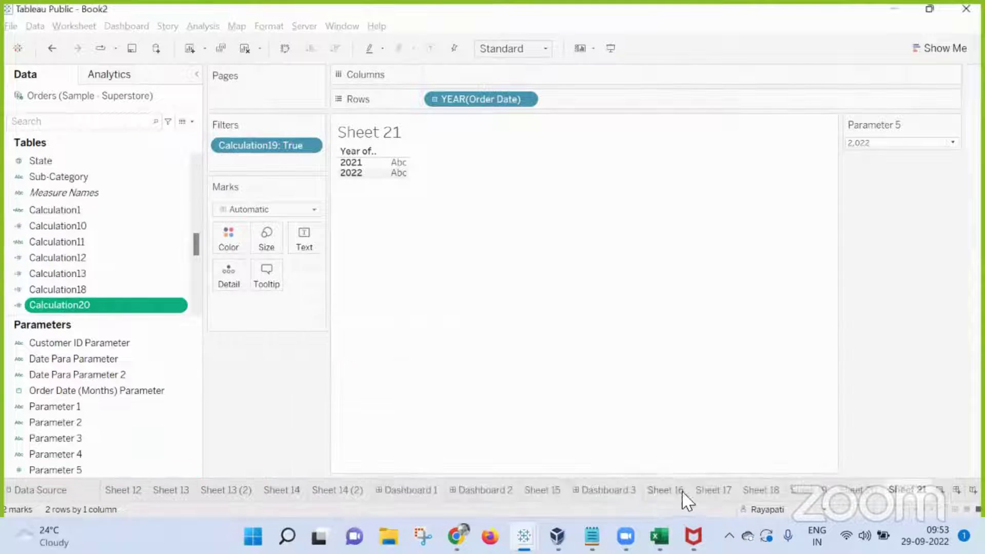
Reopen Calculation20 to confirm its formula is valid, then scroll the data pane.
right_click(125, 310)
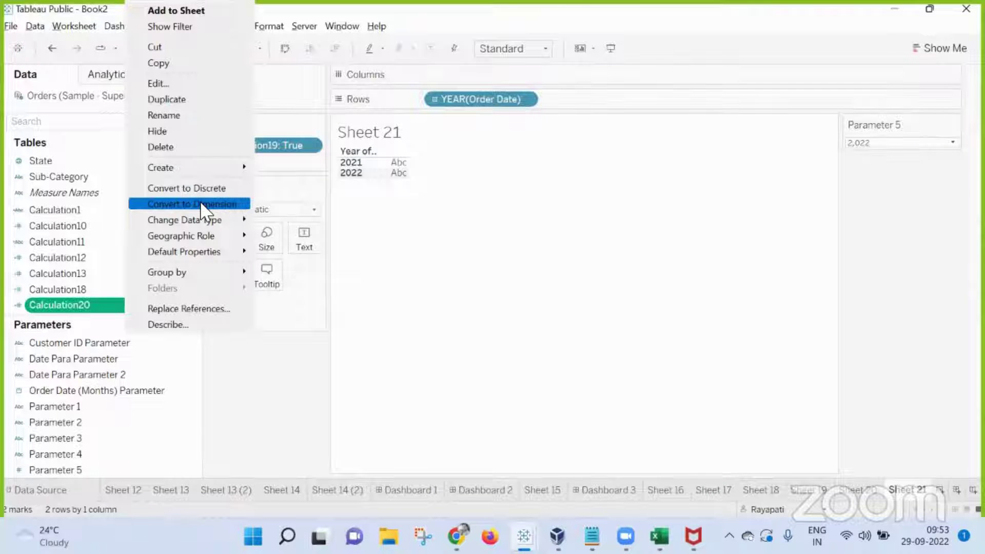
click(177, 84)
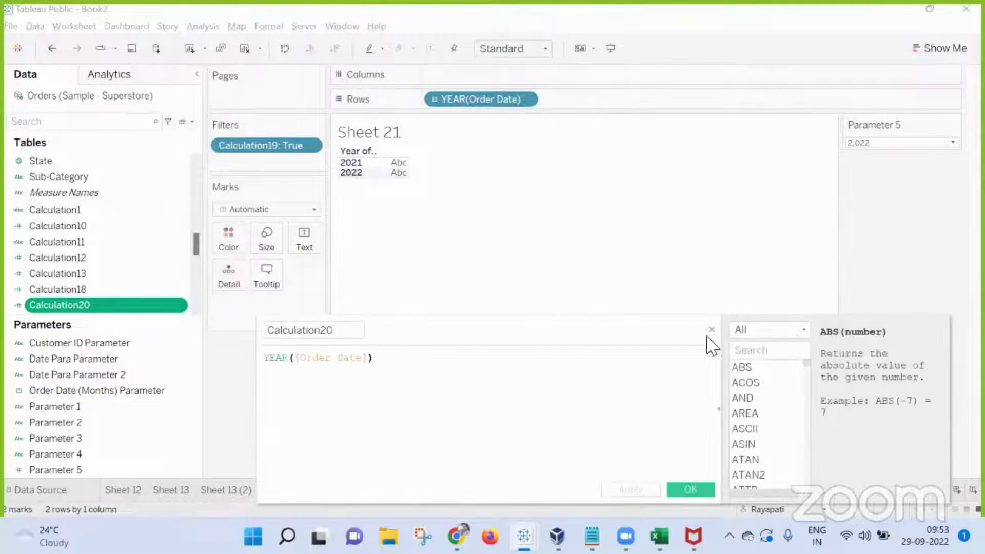
key(Escape)
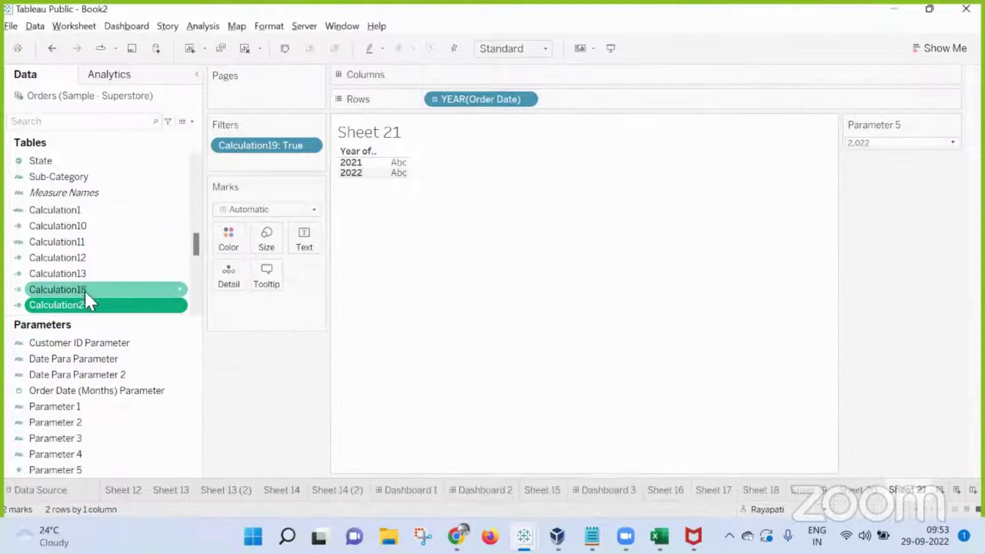
scroll(92, 288, up, 3)
scroll(93, 290, down, 3)
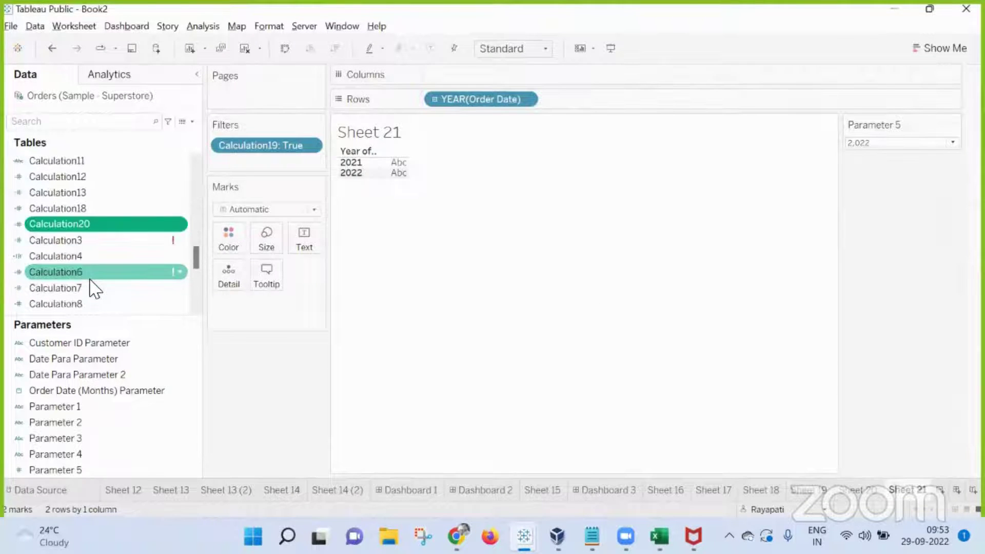
scroll(93, 287, down, 3)
scroll(92, 282, down, 1)
scroll(93, 280, up, 2)
scroll(96, 282, up, 3)
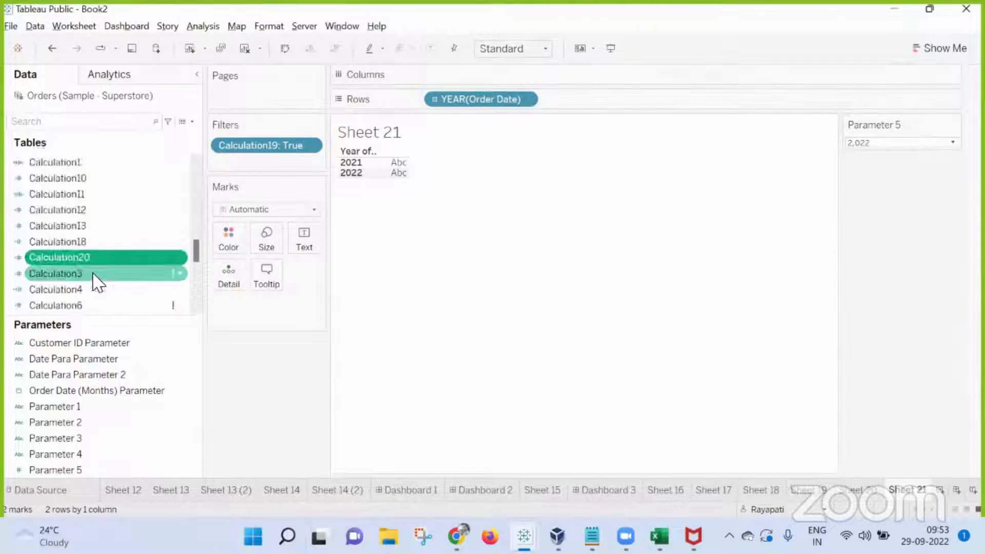
scroll(97, 283, up, 2)
Search for Calculation19 in the data pane and open its formula for editing.
click(82, 123)
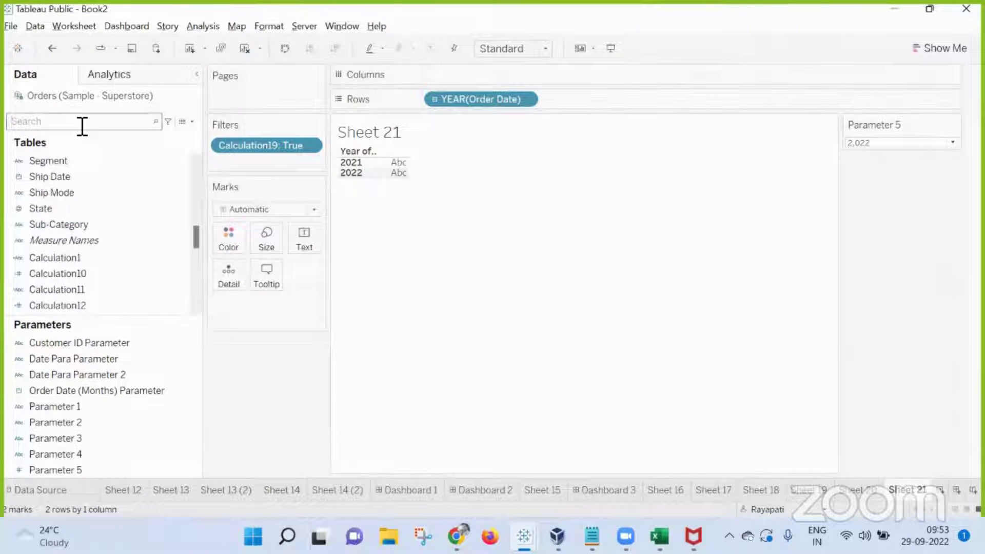
text(19)
click(75, 161)
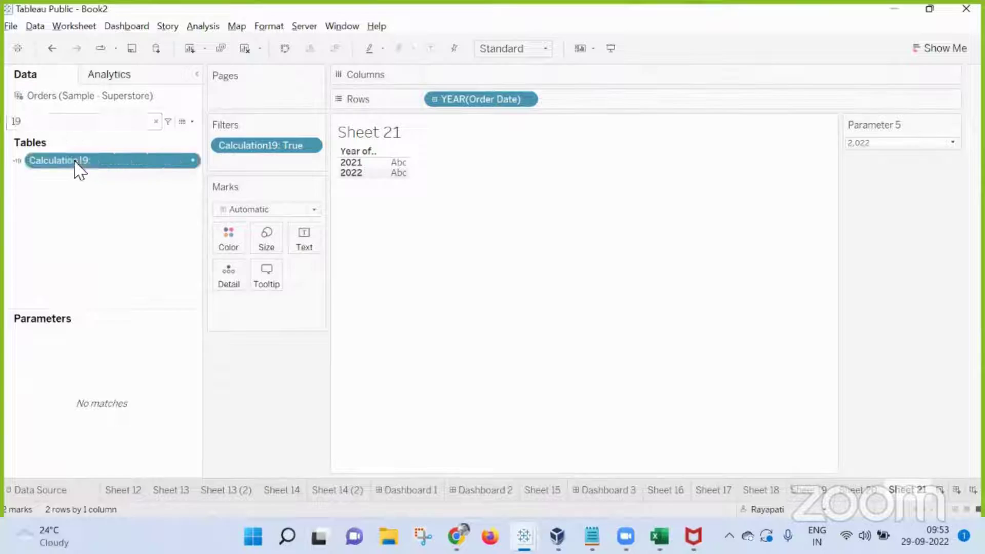
right_click(76, 170)
click(116, 242)
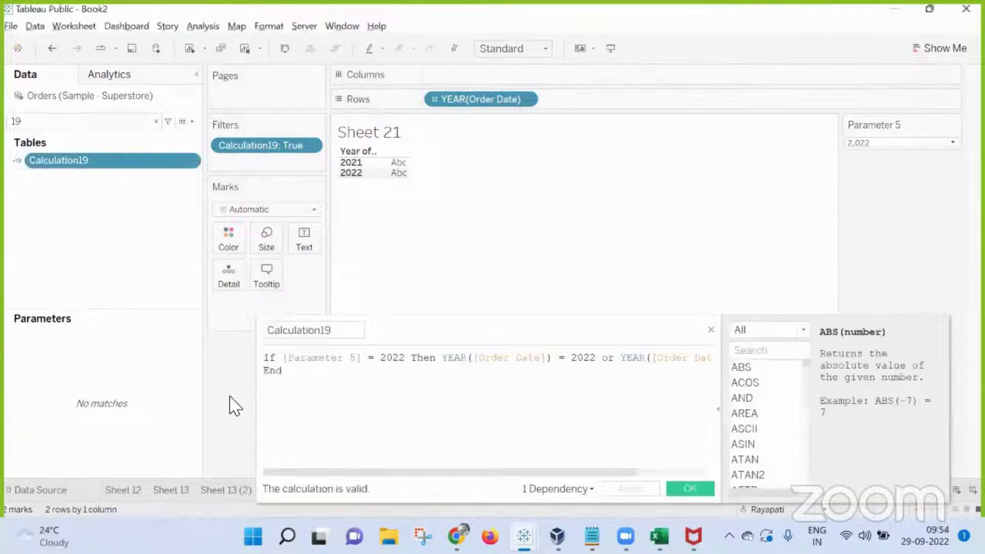
drag(258, 402, 154, 387)
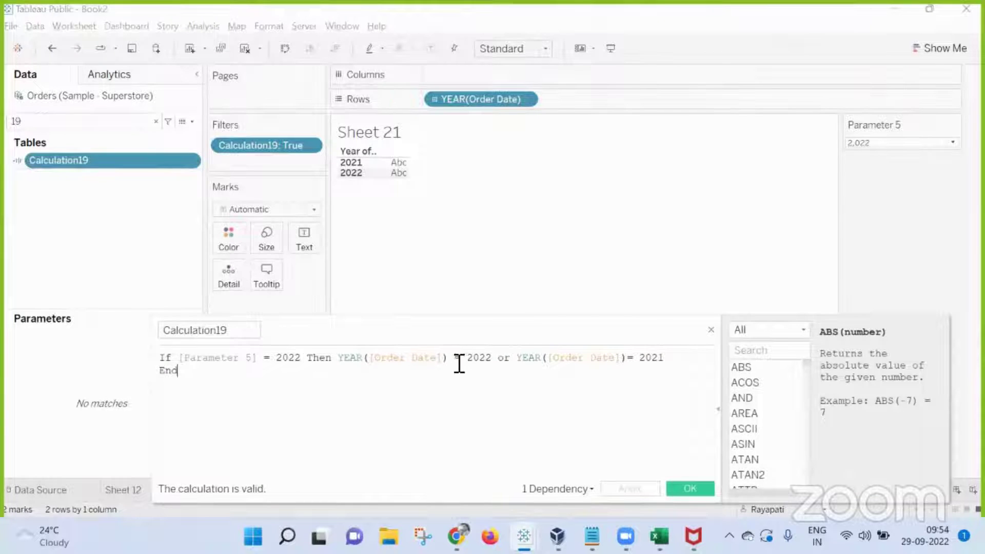
Replace the year comparisons with YEAR([Order Date]) <= [Parameter 5] and apply.
drag(453, 359, 782, 359)
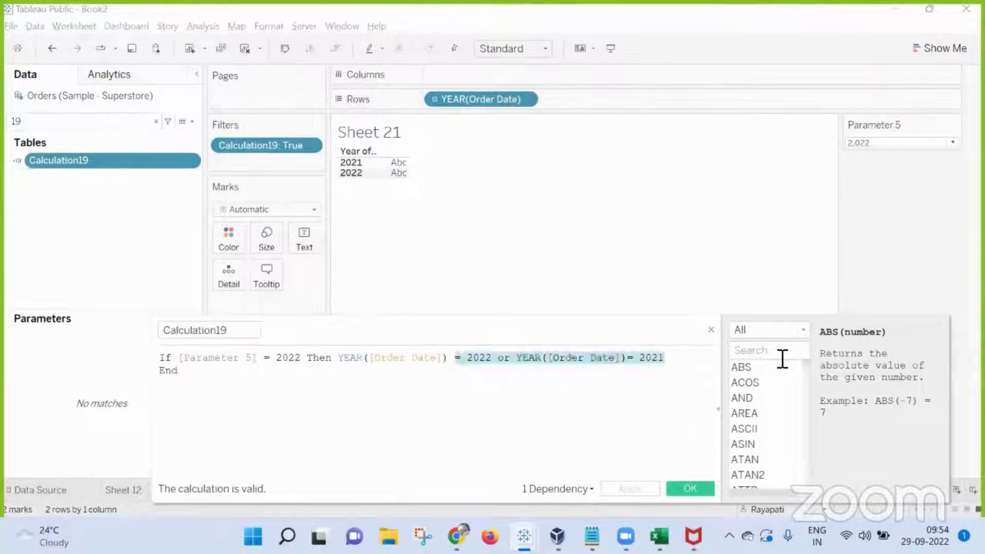
key(BackSpace)
key(Return)
text(<)
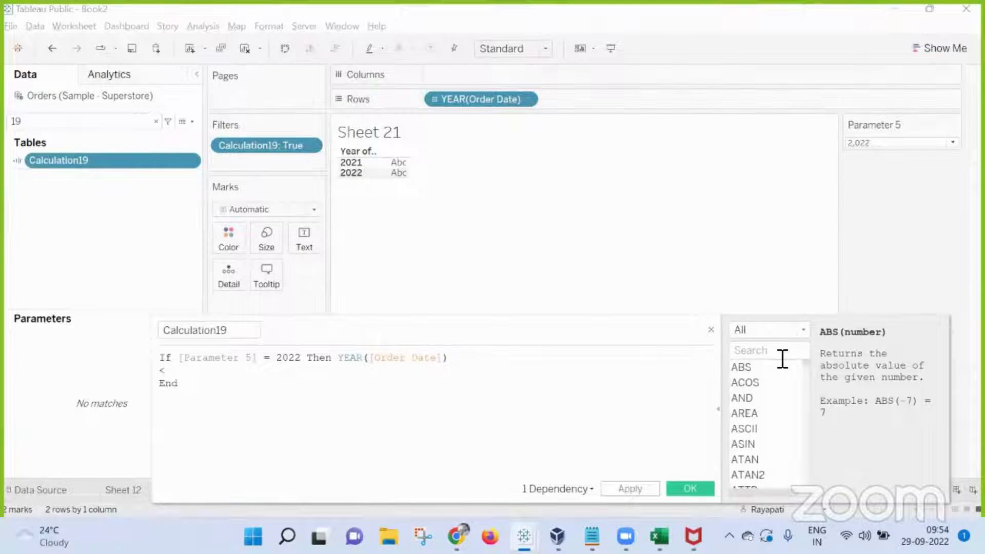
key(BackSpace)
key(BackSpace)
text(<)
text(= )
text(par)
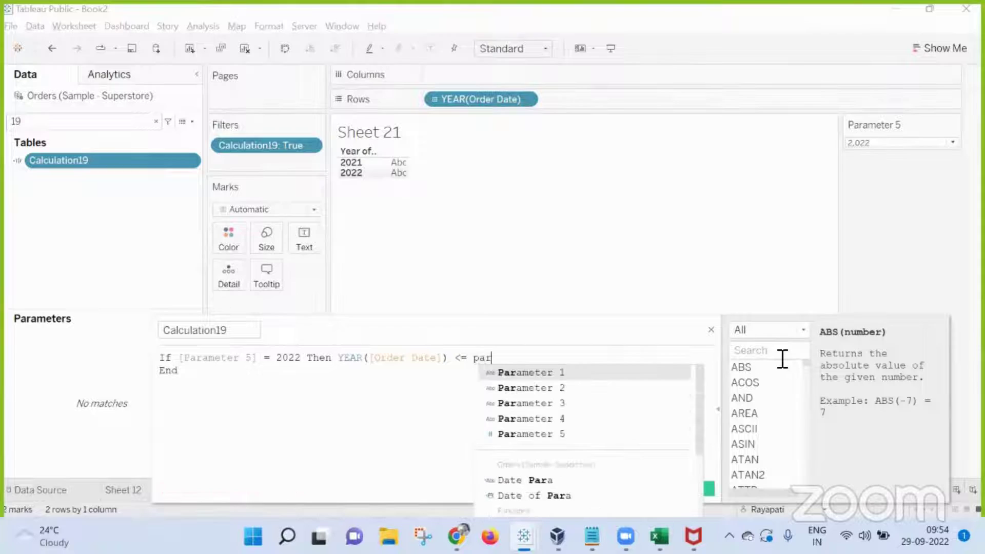
text(a)
key(Down)
key(Down)
key(Down)
key(Down)
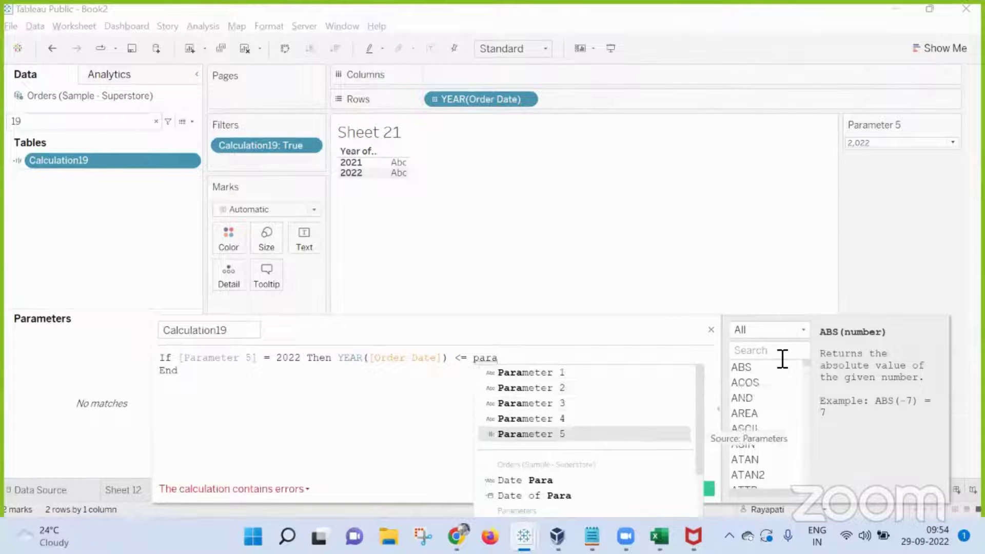
key(Return)
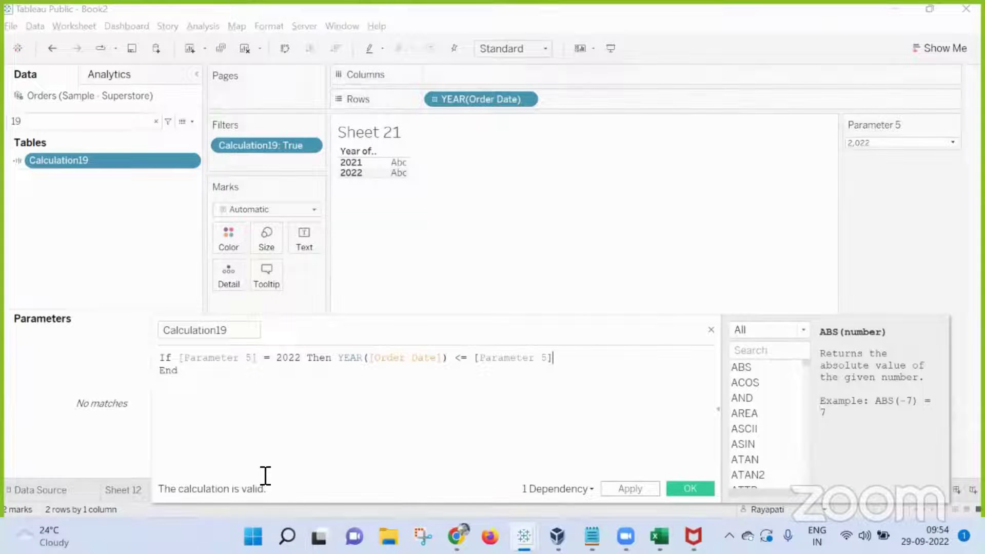
click(623, 491)
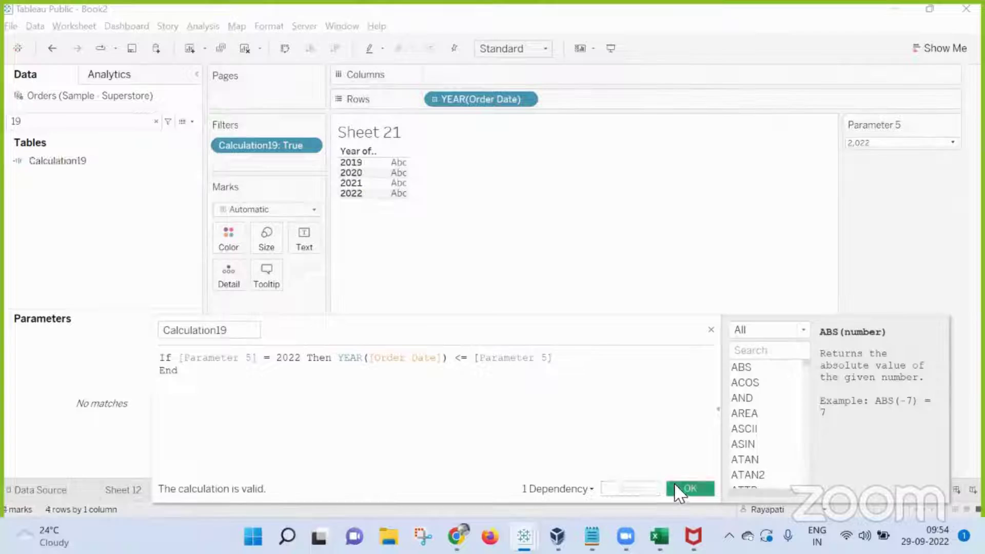
click(676, 488)
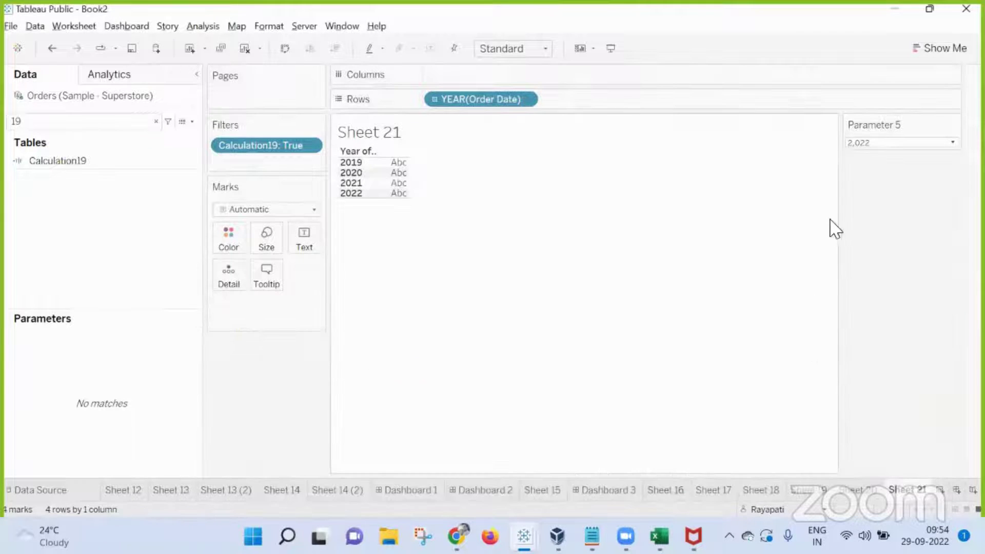
Add 2019 and 2020 to Parameter 5's allowed list and set it to 2021.
click(868, 144)
click(953, 124)
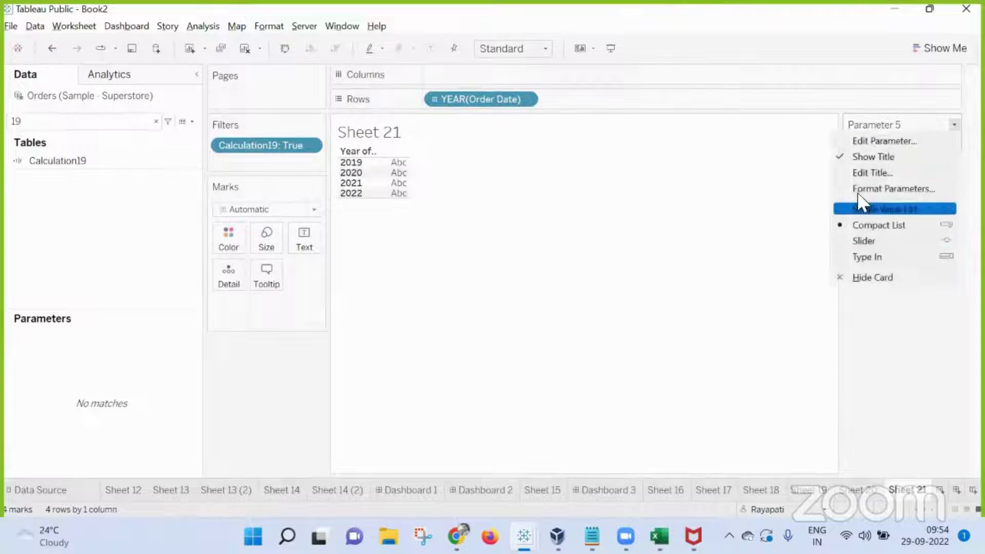
click(870, 140)
click(328, 367)
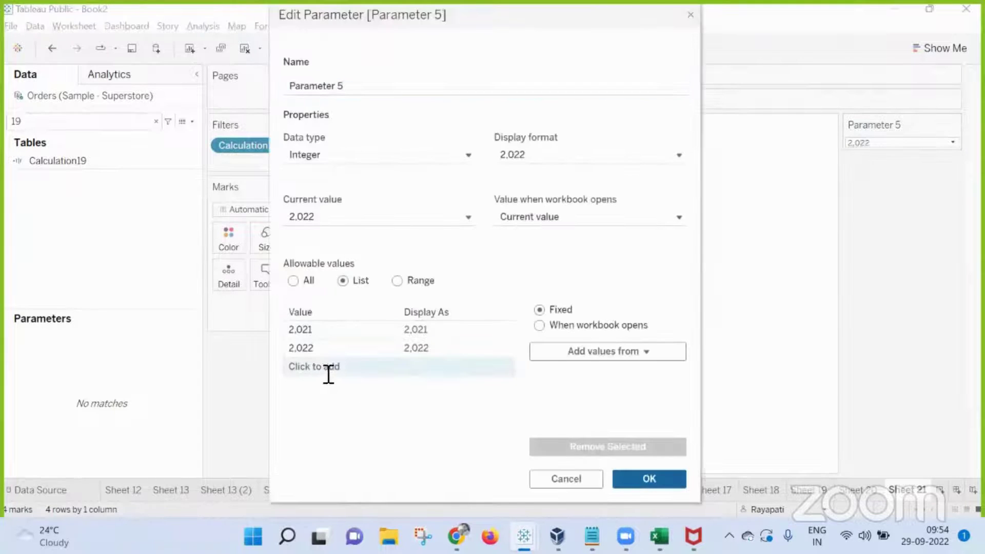
text(2,019)
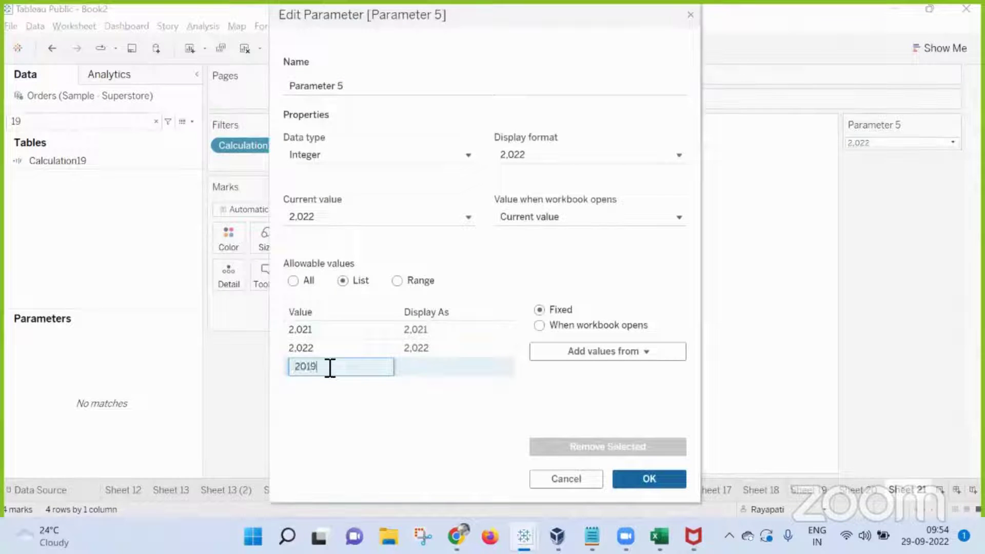
key(Return)
click(319, 388)
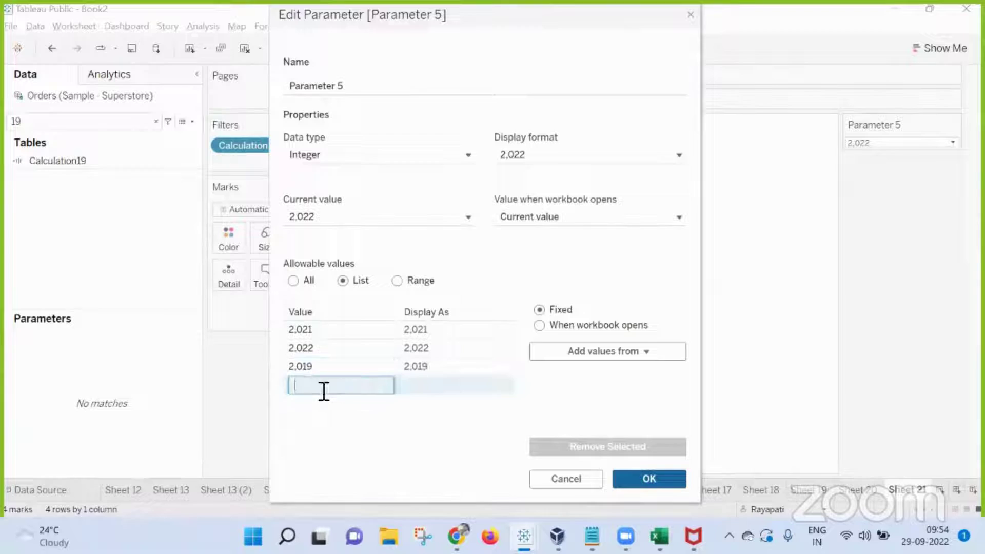
text(2020)
key(Return)
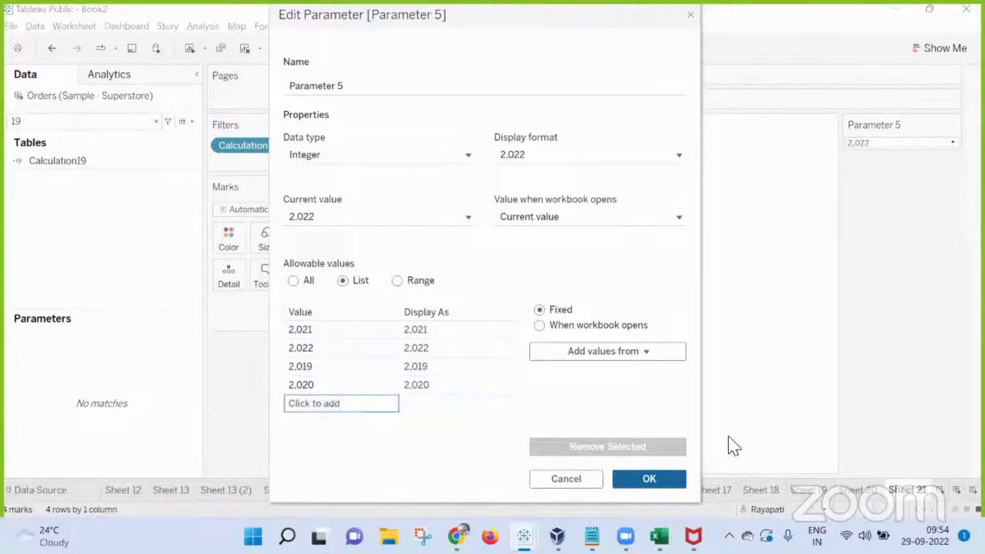
key(Return)
click(905, 146)
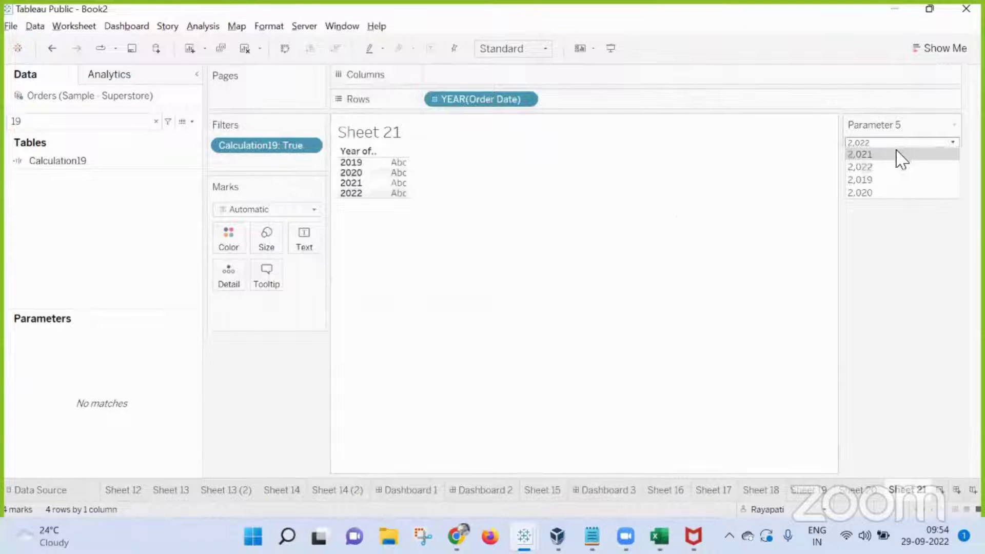
click(898, 153)
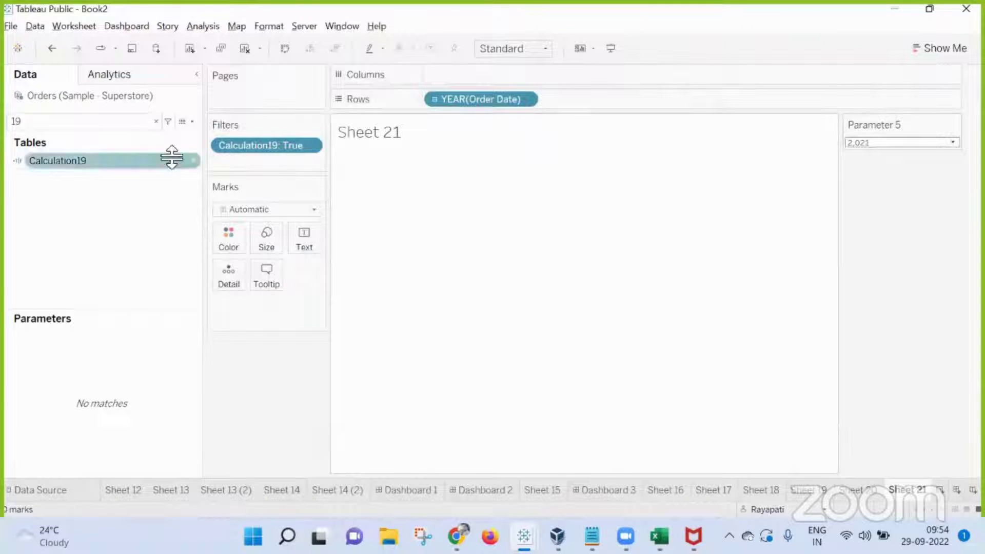
Reopen Calculation19, retype 2022 in the [Parameter 5] = condition, and select line one.
right_click(110, 162)
click(138, 239)
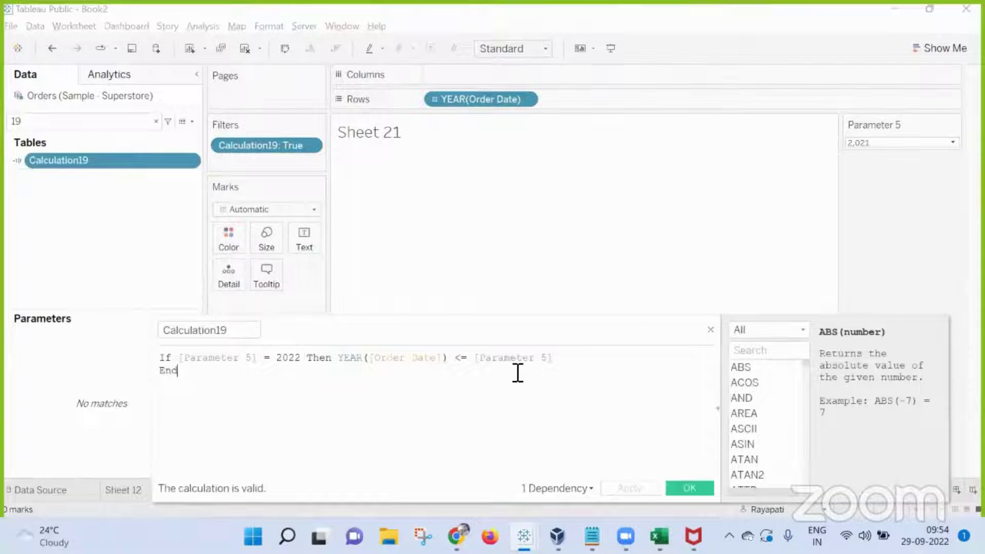
click(302, 360)
key(BackSpace)
key(BackSpace)
key(BackSpace)
key(BackSpace)
text(yea)
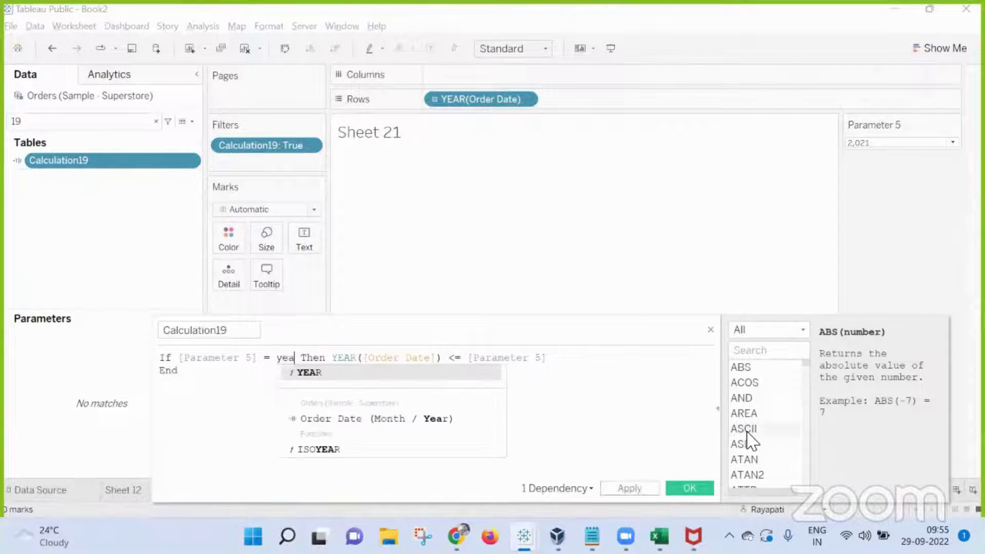
text(r)
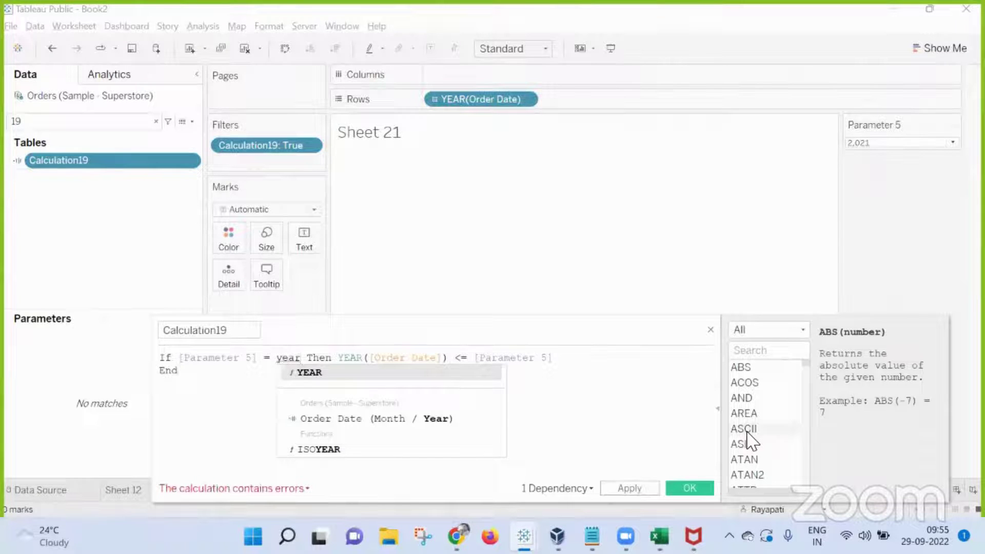
key(BackSpace)
key(BackSpace)
key(BackSpace)
key(BackSpace)
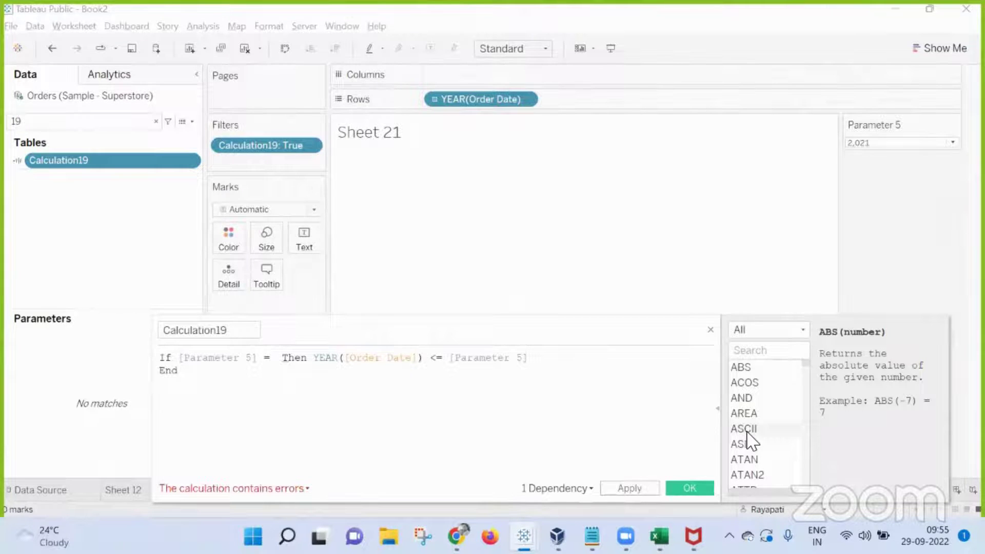
text(20)
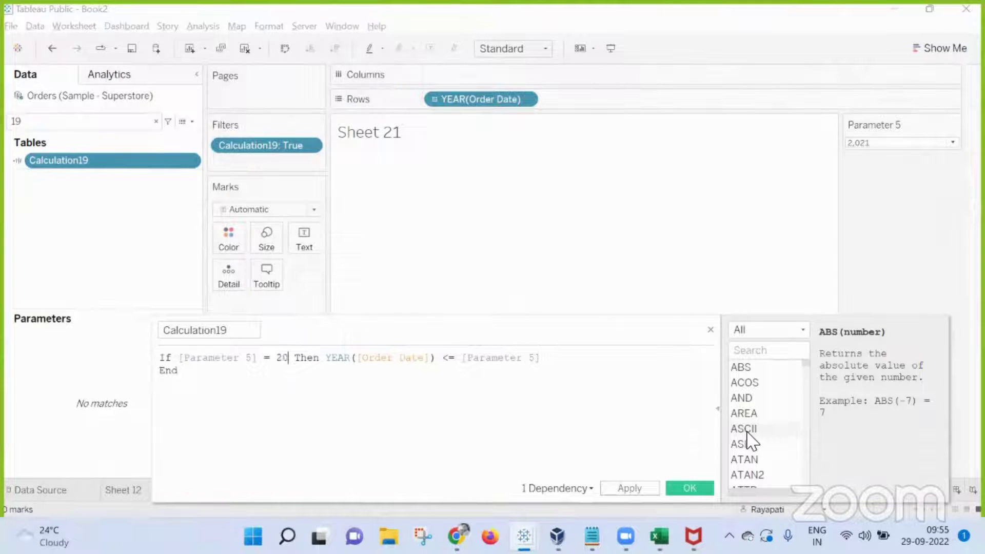
key(BackSpace)
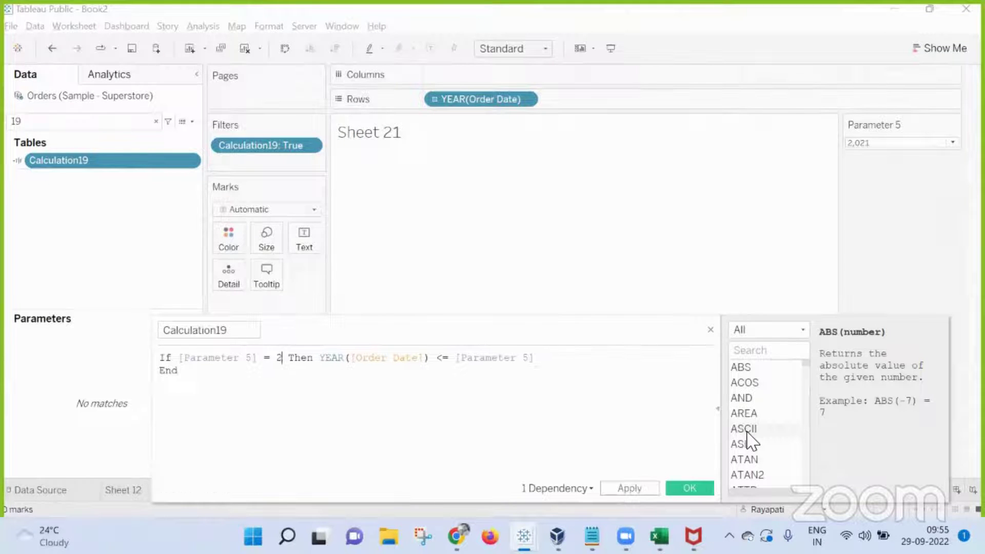
key(BackSpace)
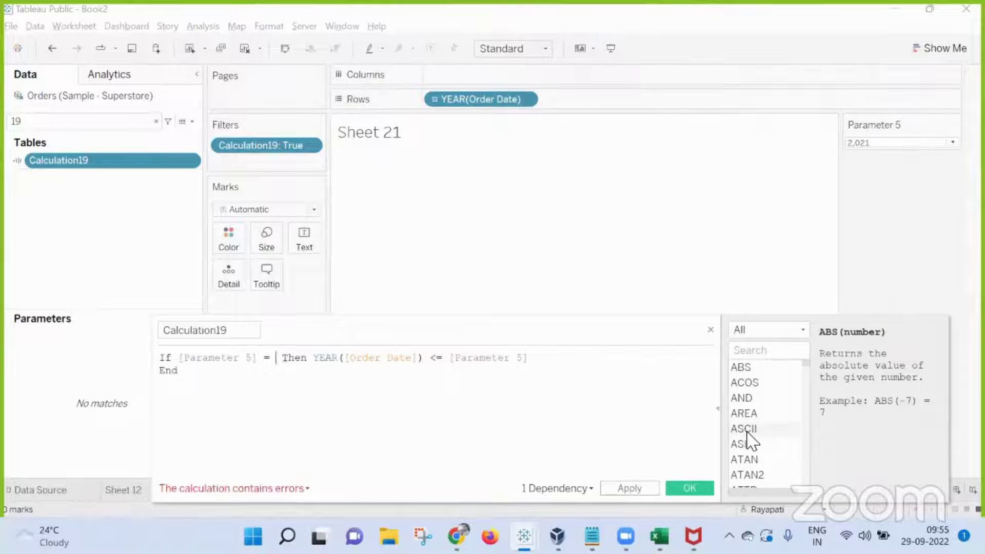
text(2)
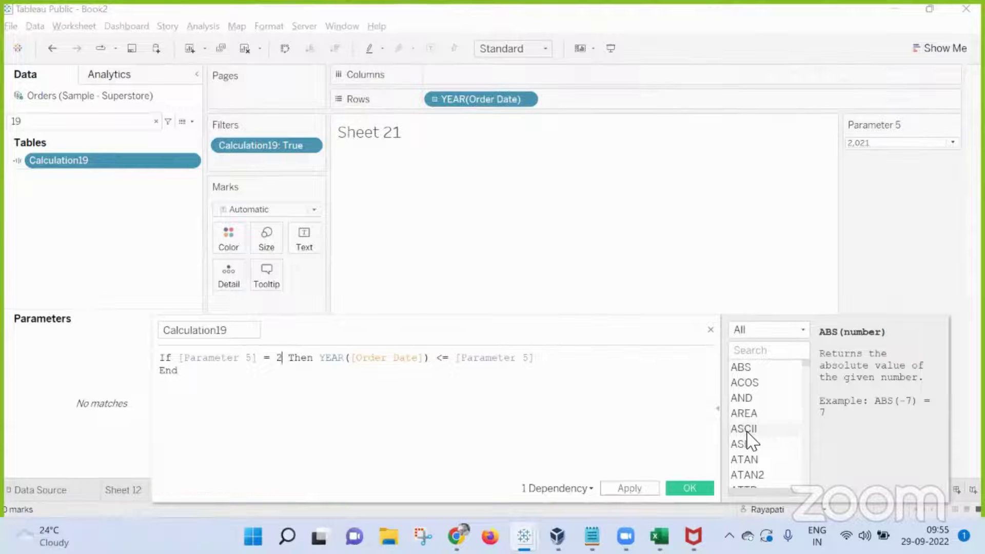
text(022)
click(585, 363)
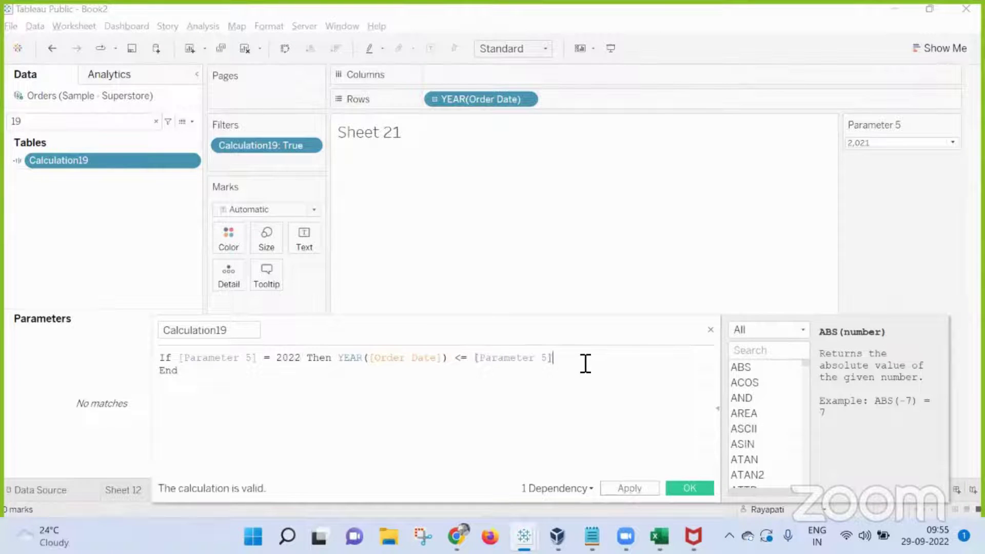
key(Return)
drag(585, 363, 138, 352)
Duplicate the first line as an ELSEIF branch for Parameter 5 = 2021.
key(ctrl+c)
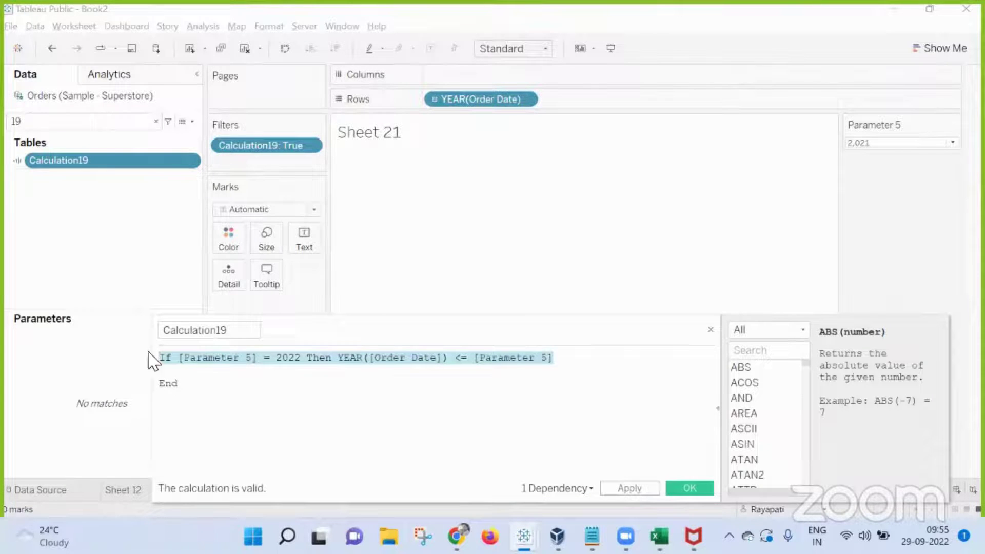
click(212, 370)
key(ctrl+v)
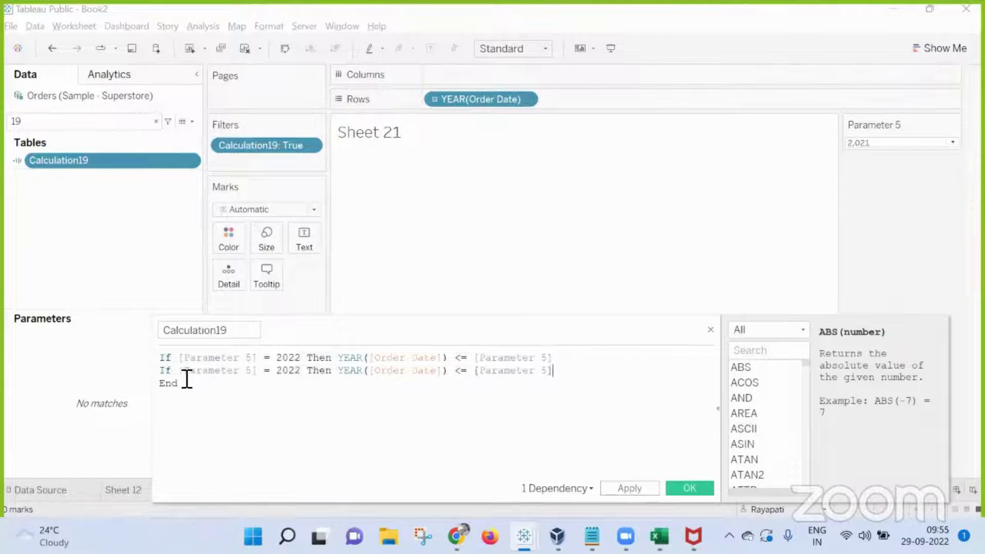
key(BackSpace)
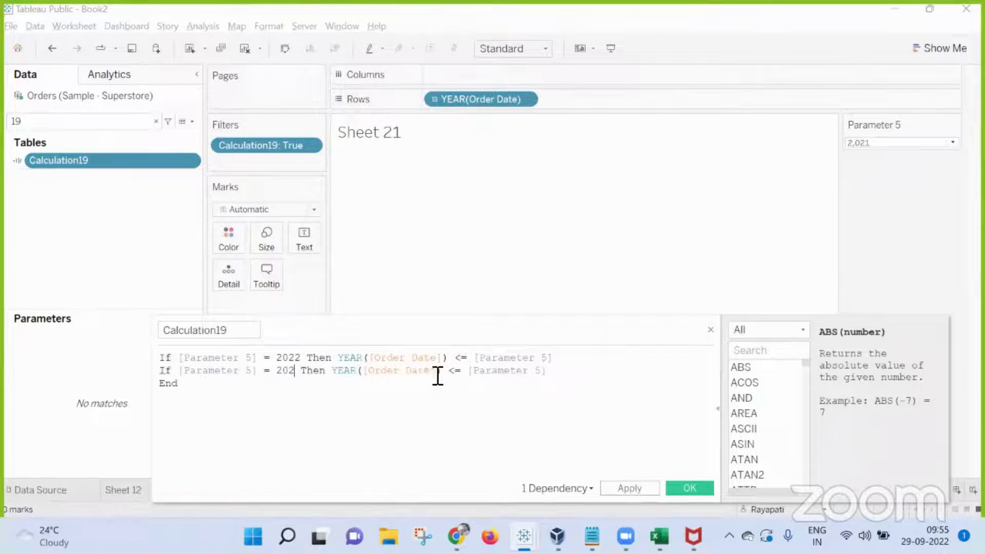
text(1)
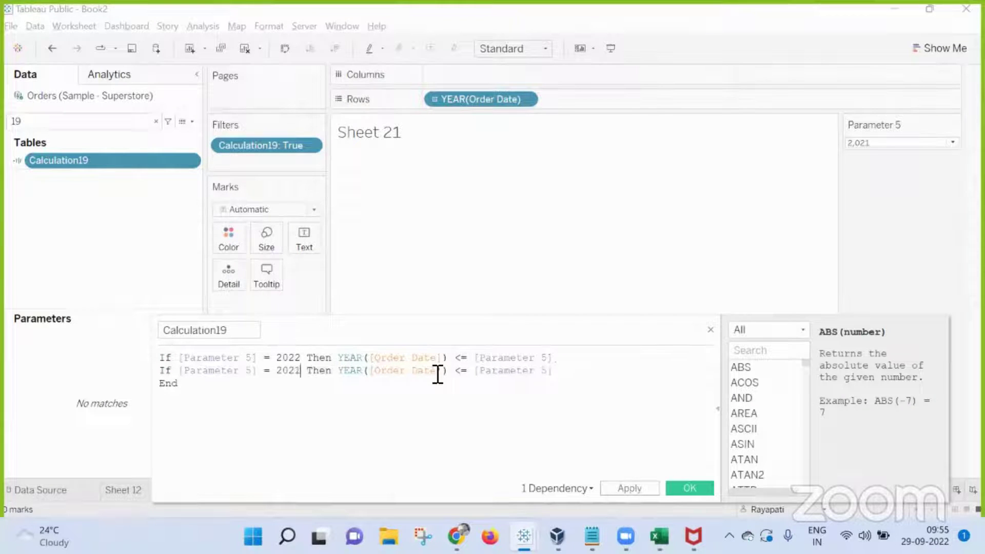
drag(554, 370, 154, 371)
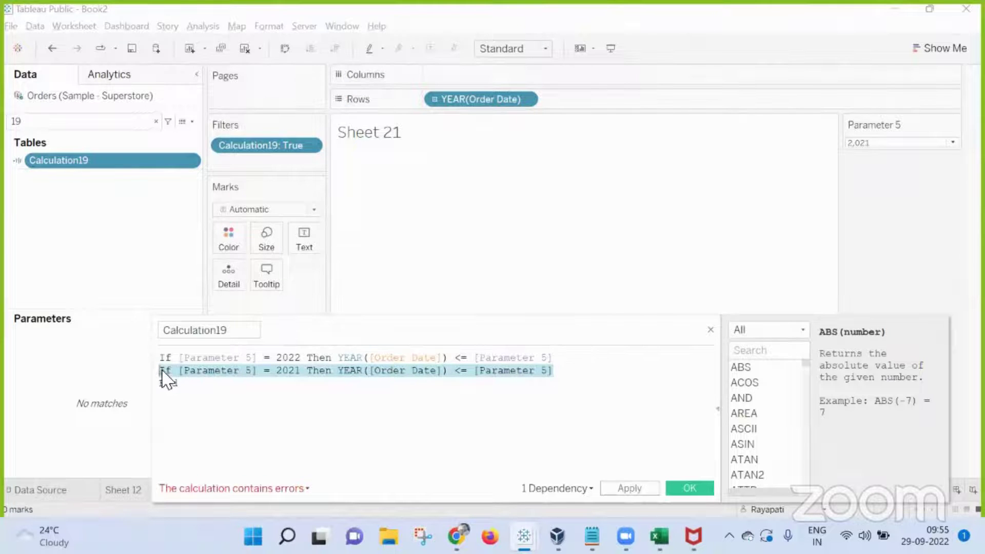
click(167, 374)
text(e)
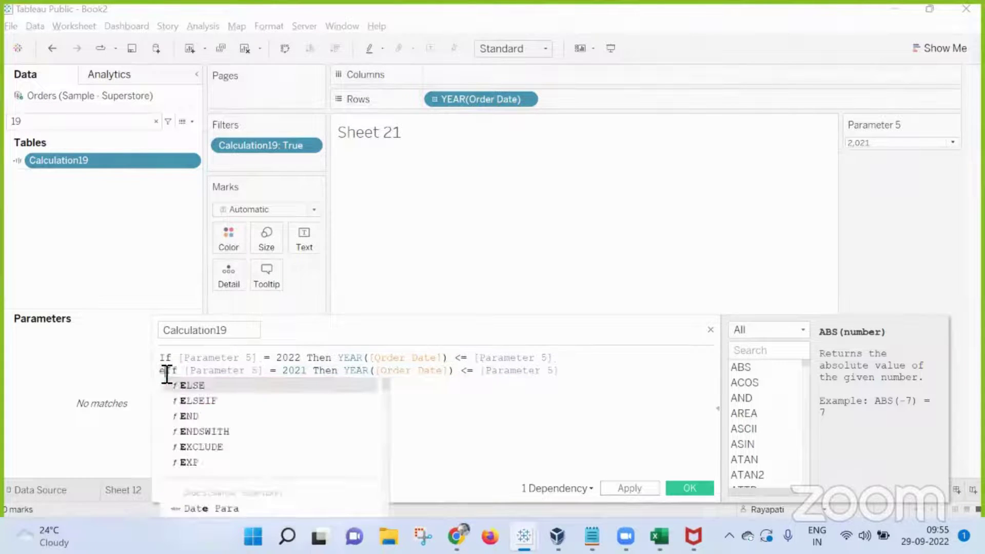
text(lse)
click(203, 402)
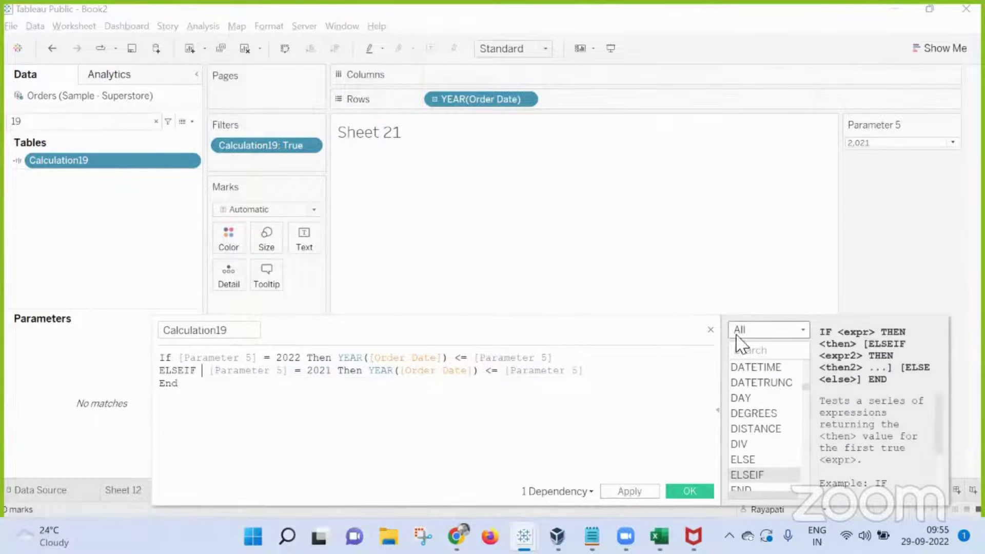
click(602, 378)
key(Return)
Add a third line as an ELSEIF branch for Parameter 5 = 2020.
key(ctrl+v)
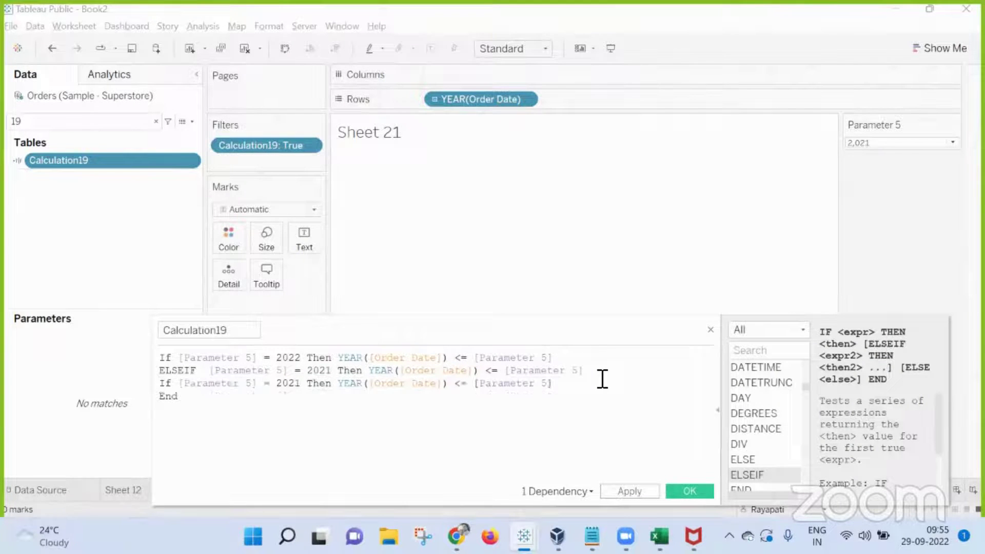
click(303, 387)
key(BackSpace)
text(0)
double_click(165, 383)
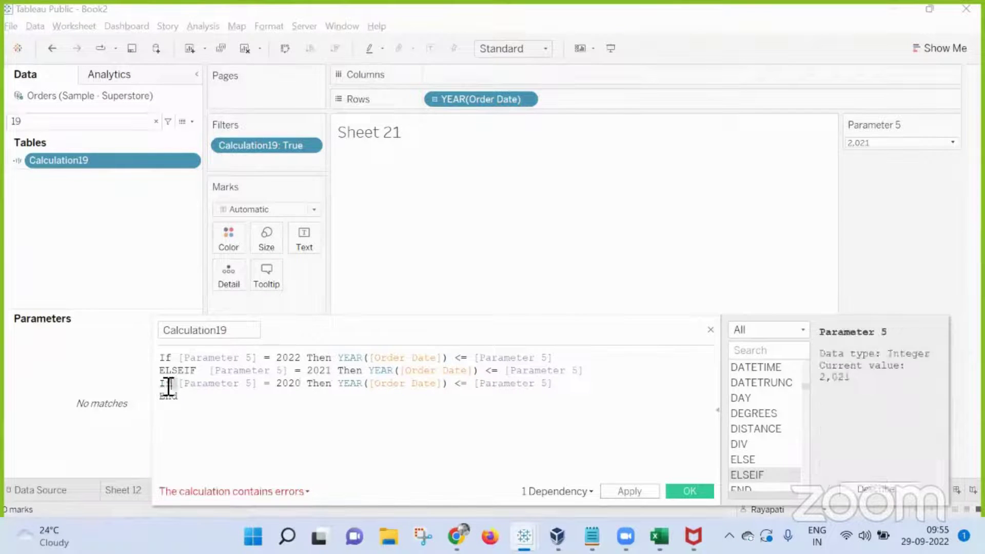
text(ELSE)
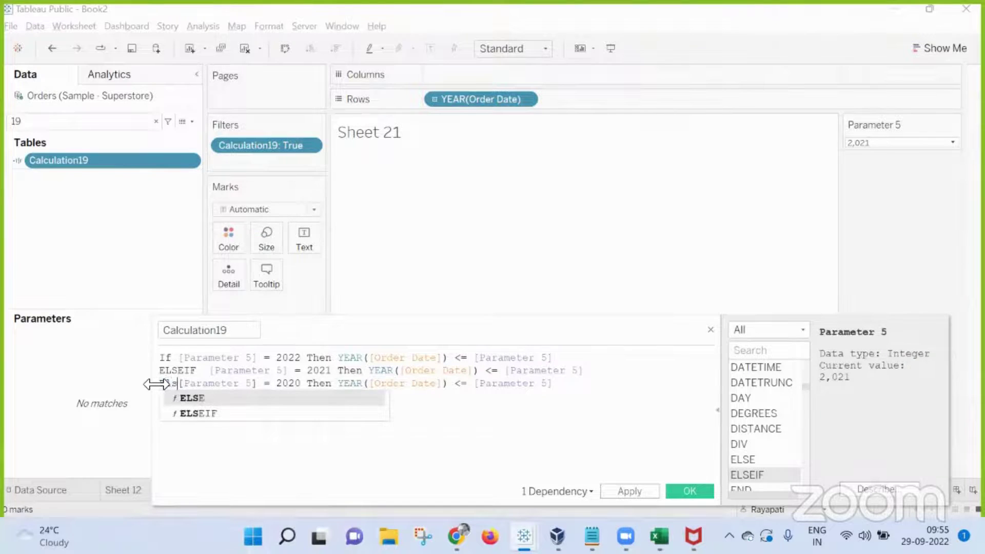
text(IF)
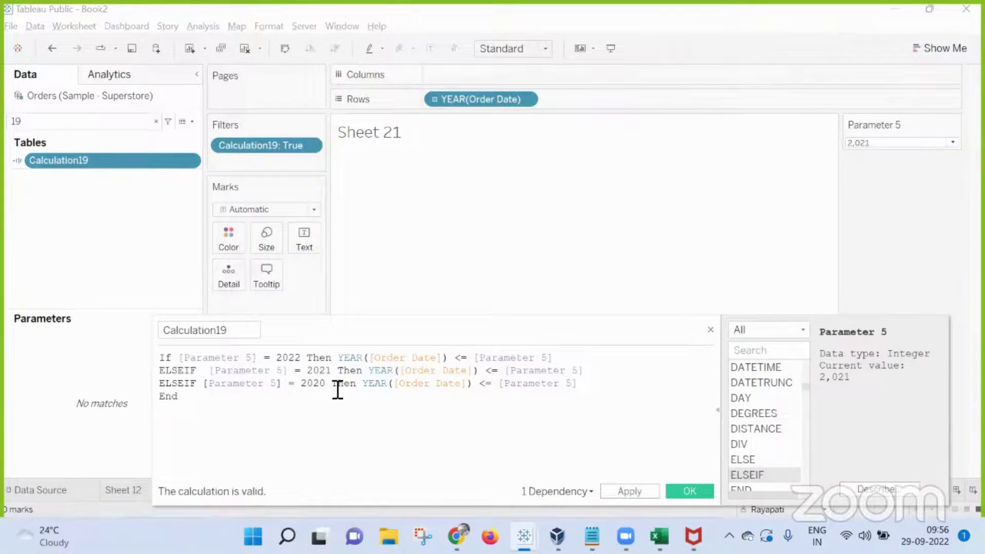
click(280, 359)
key(Left)
Replace Calculation19's formula with YEAR([Order Date]) <= [Parameter 5] and apply it.
triple_click(165, 360)
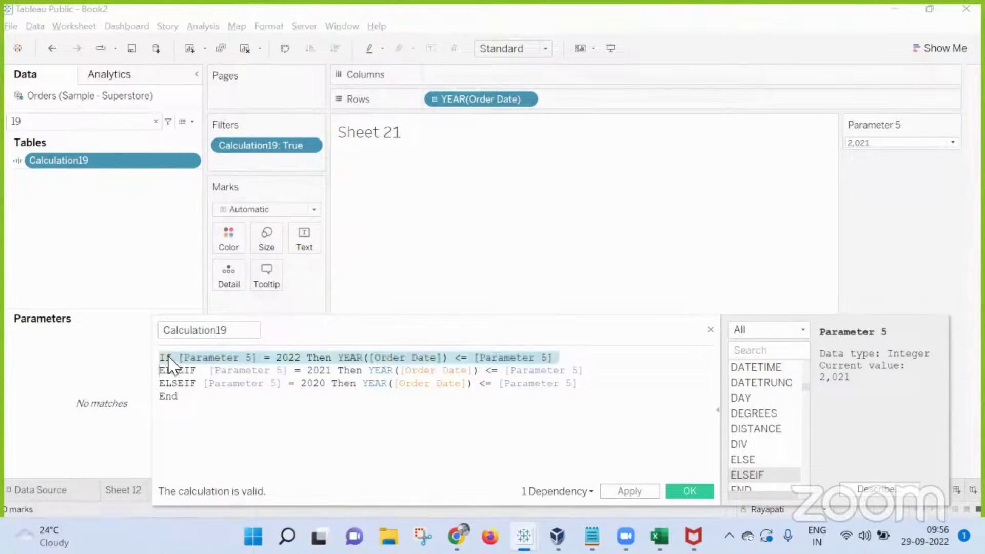
click(601, 397)
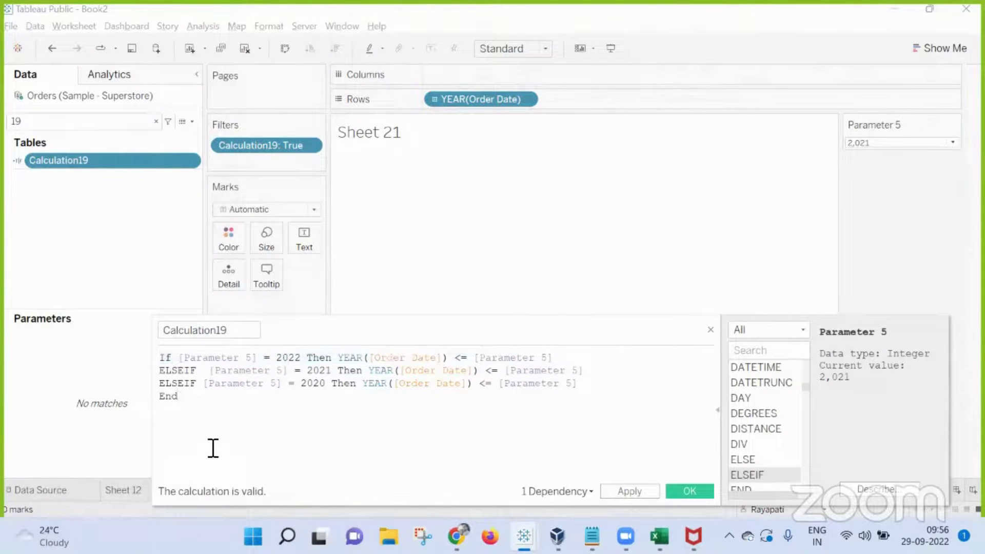
key(ctrl+a)
text(yea)
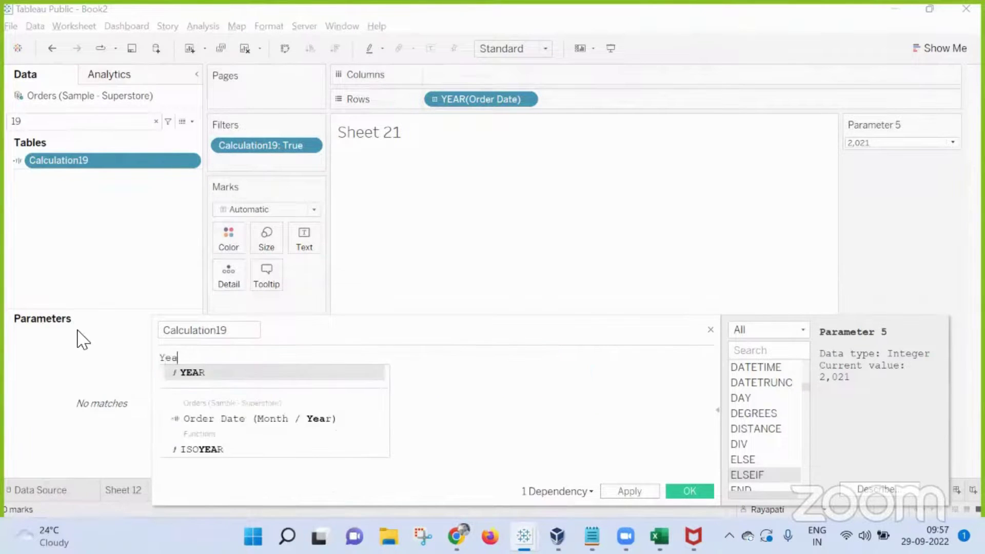
key(Return)
text(ord)
key(Return)
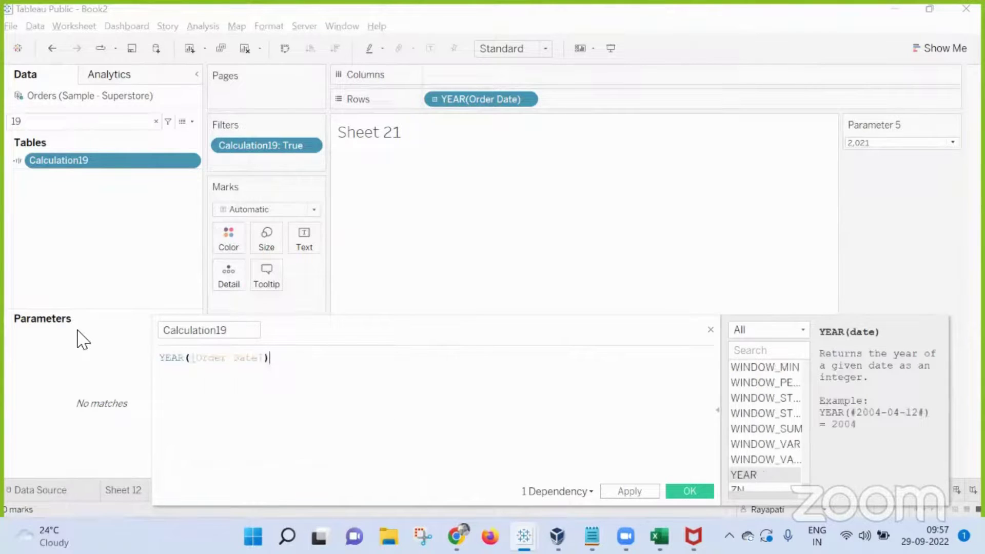
text(<)
text(= para)
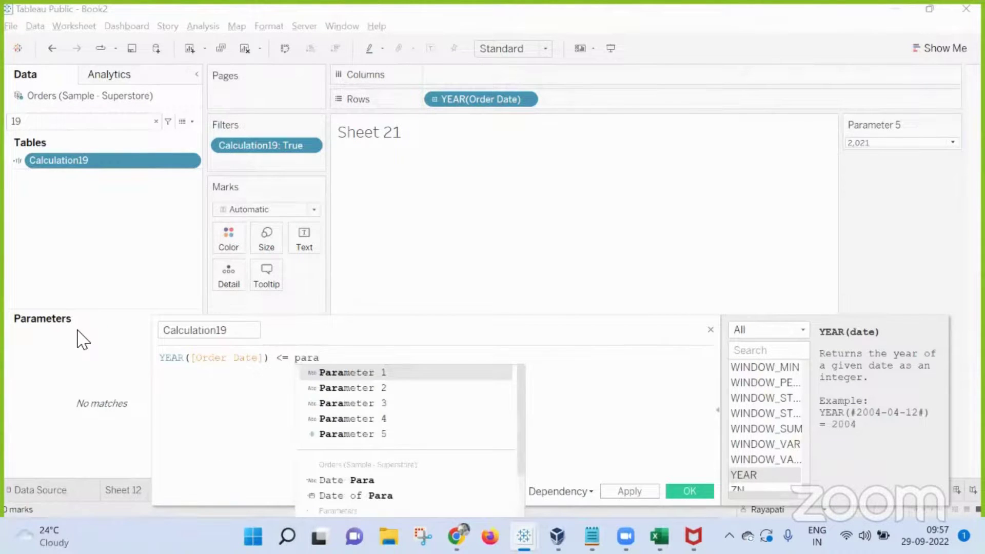
key(Down)
key(Down)
key(Down)
key(Return)
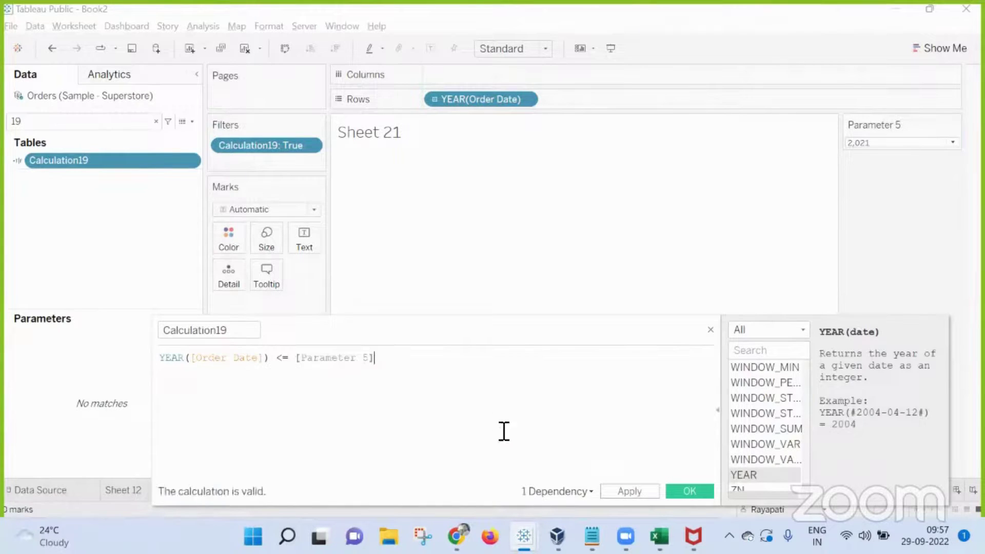
click(628, 491)
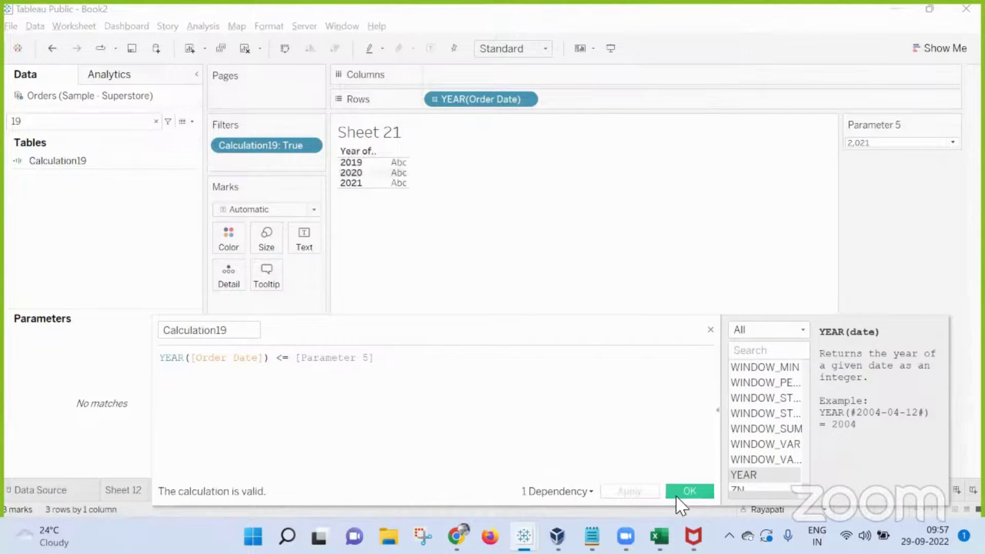
Close the calculation editor and check Parameter 5 at 2022, 2021 and 2020.
click(680, 492)
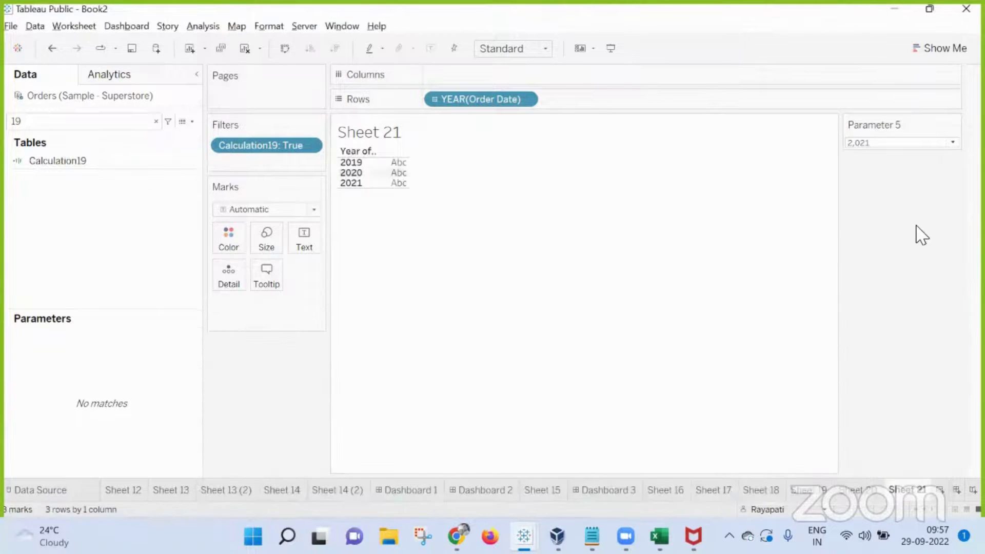
click(865, 144)
click(868, 167)
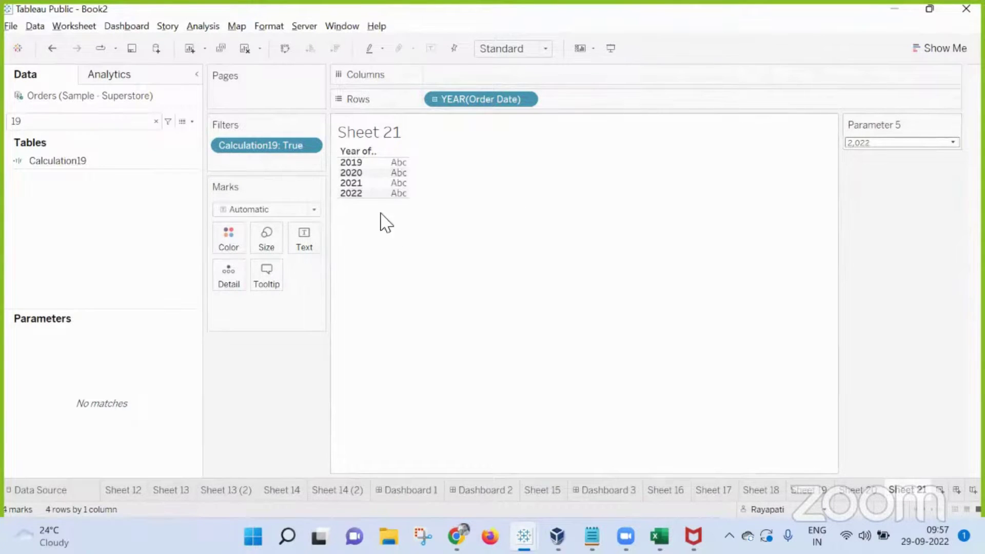
click(884, 144)
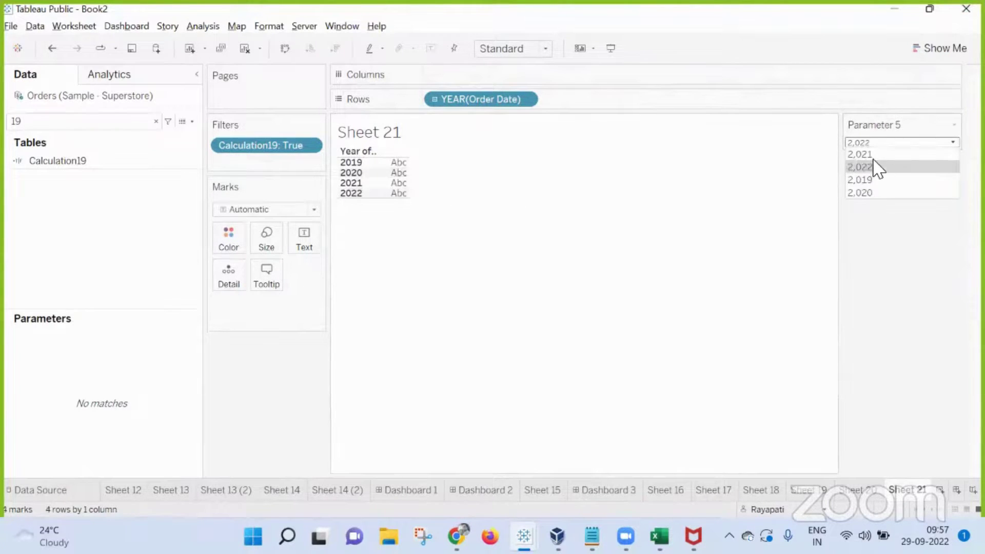
click(872, 154)
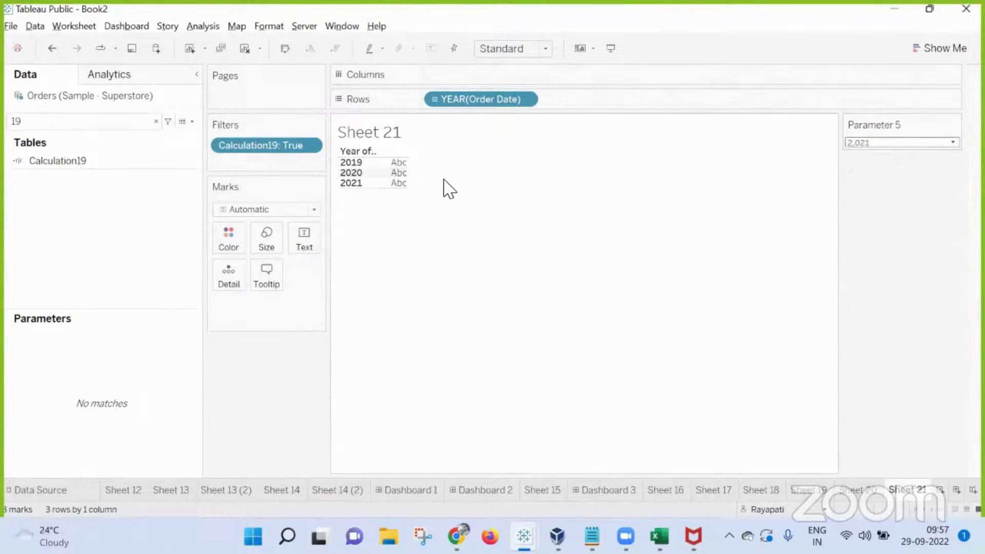
click(885, 146)
click(878, 194)
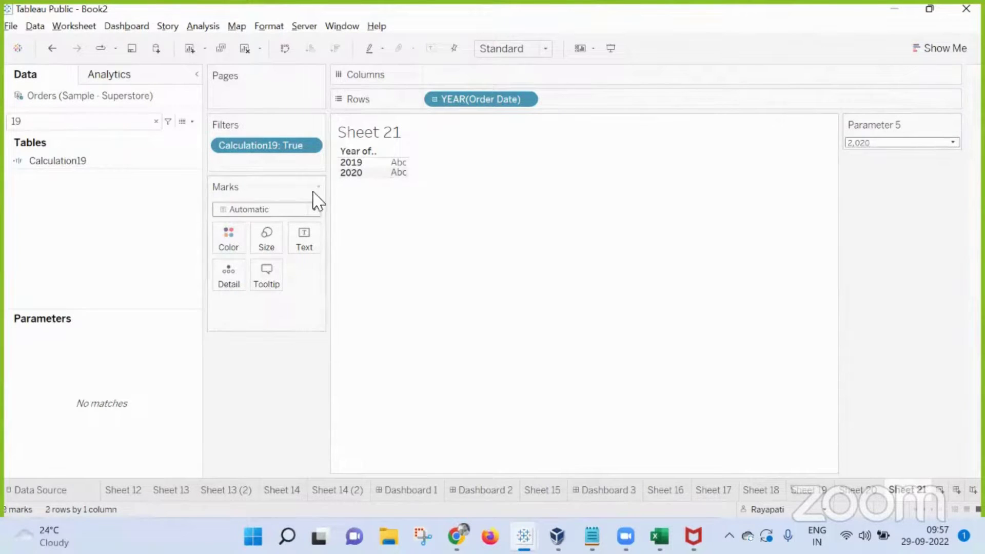
Set Parameter 5 to 2019 and reopen Calculation19 for editing.
click(859, 144)
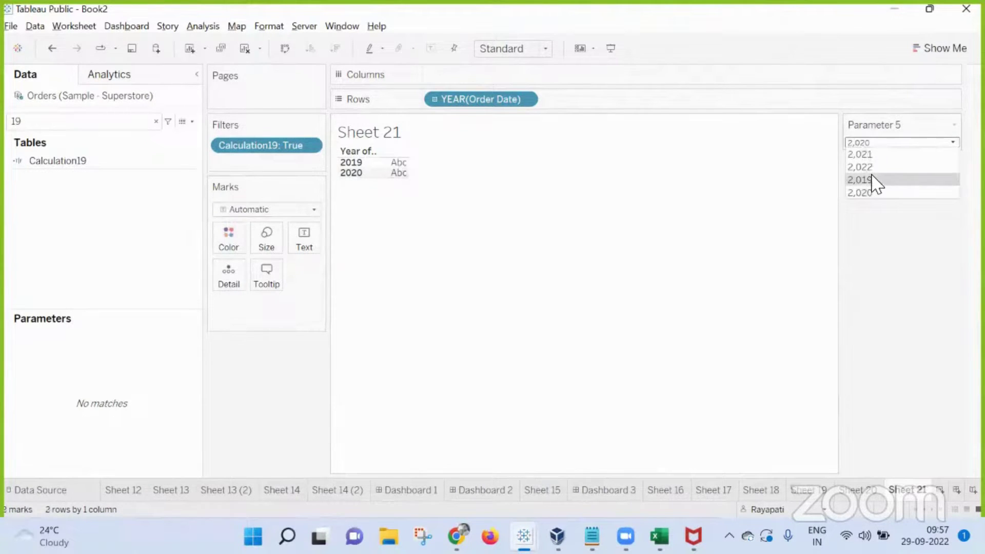
click(872, 180)
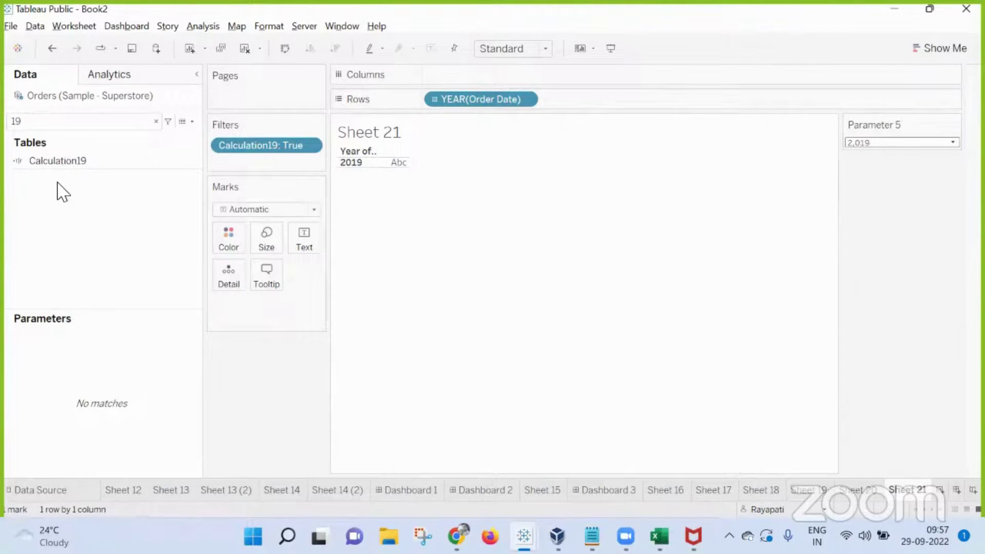
right_click(61, 163)
click(98, 248)
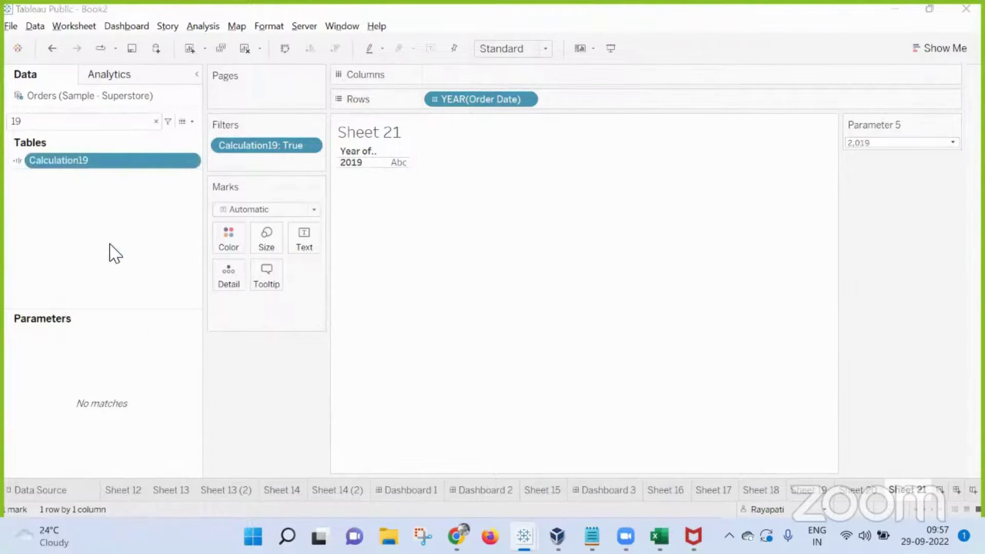